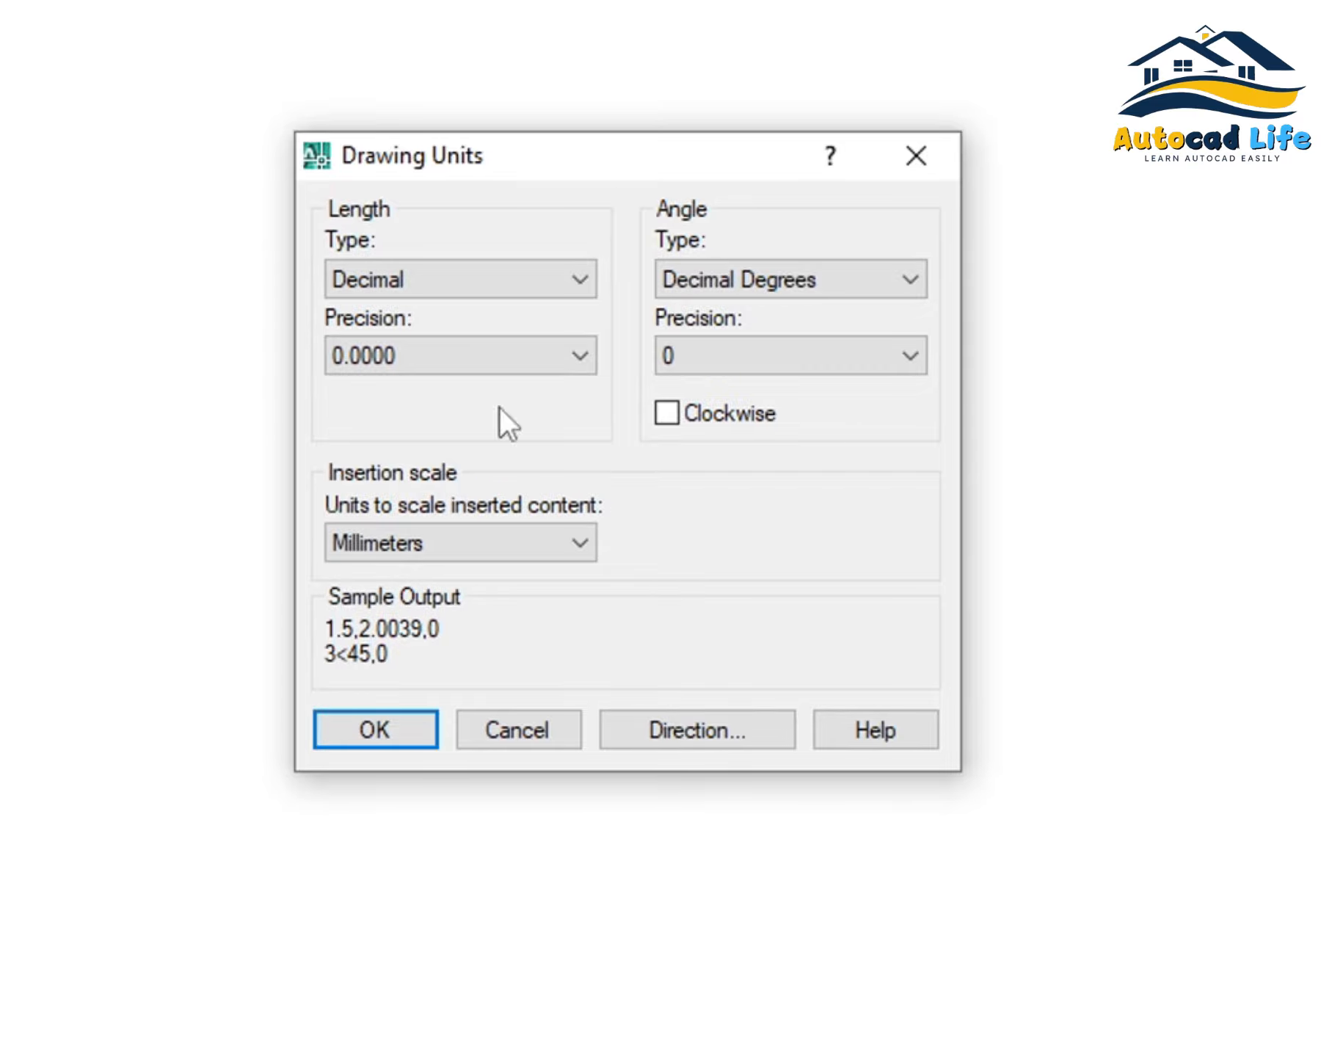
Set the drawing units to Architectural length with 0'-0" precision and an insertion scale of Inches
drag(718, 144, 743, 56)
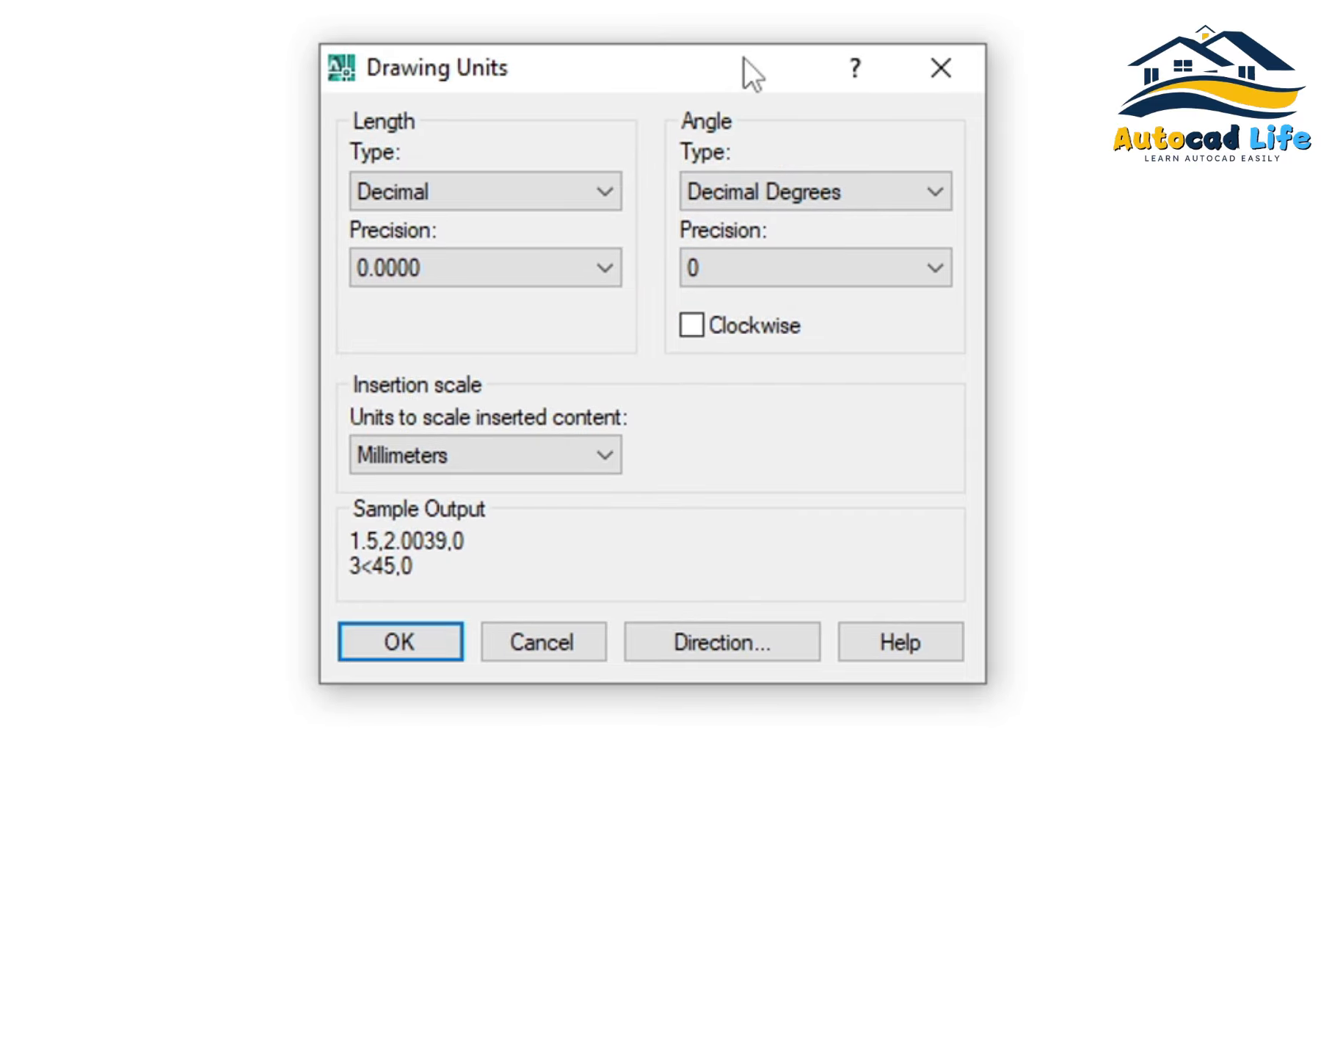
click(526, 187)
click(494, 225)
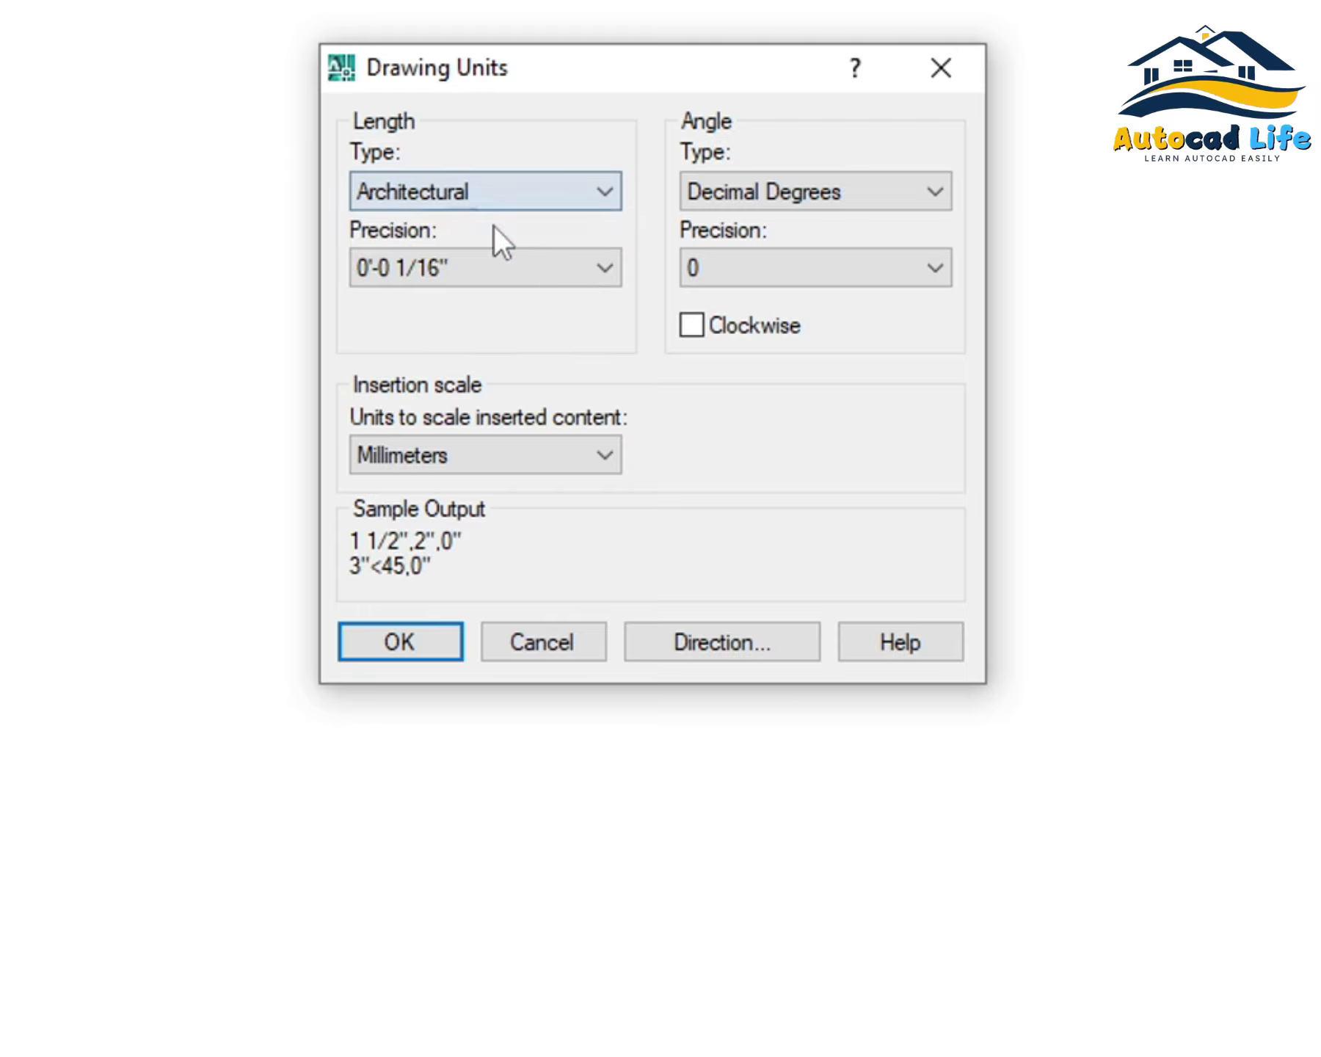
click(477, 269)
click(461, 299)
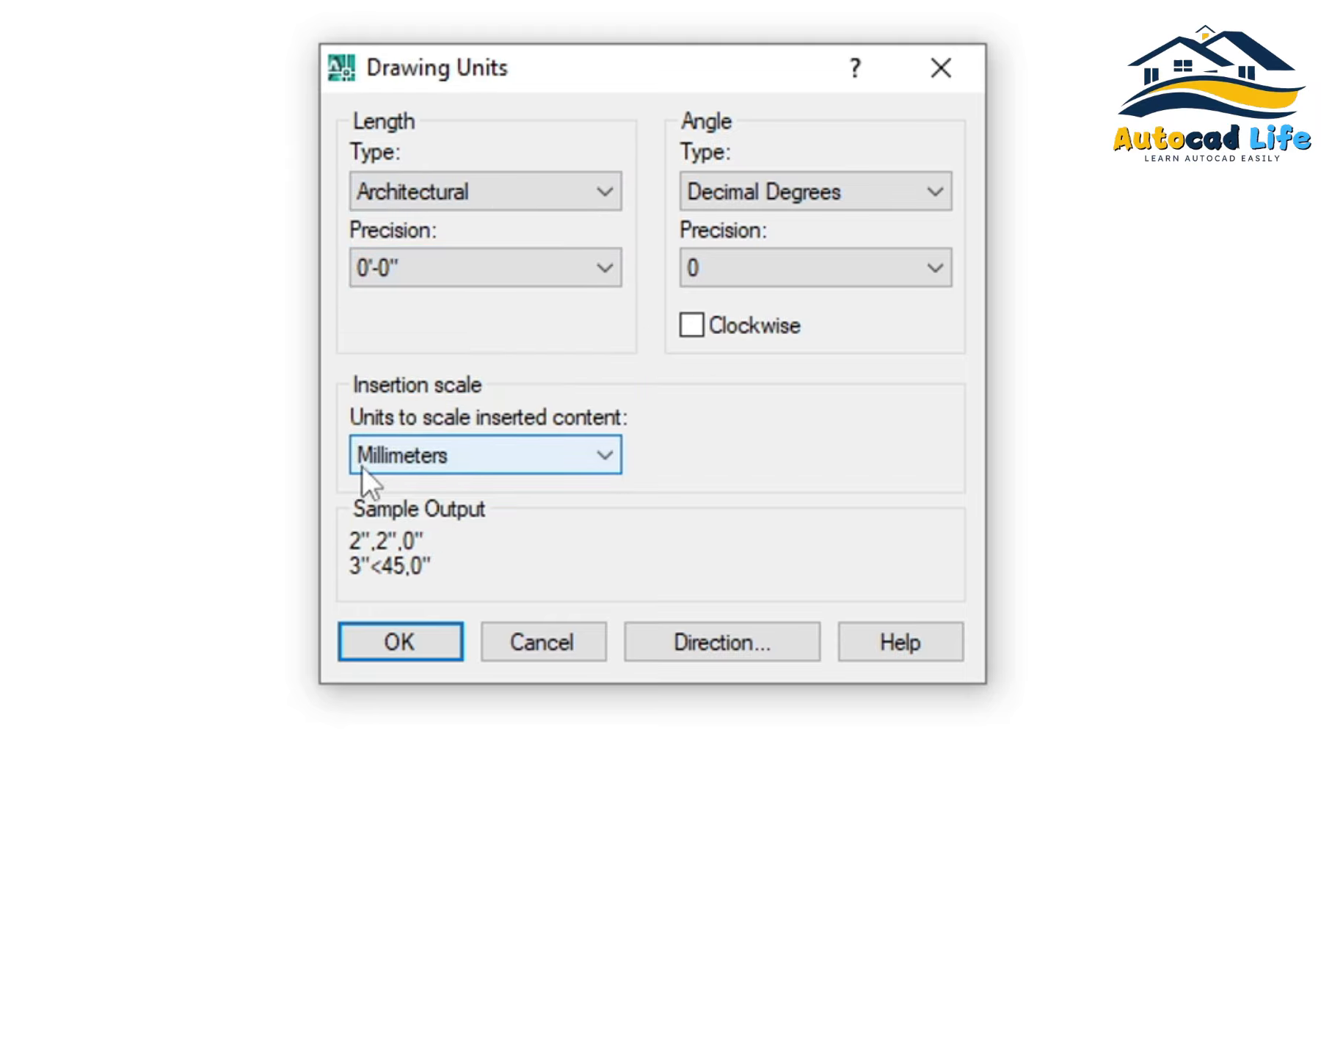
click(432, 458)
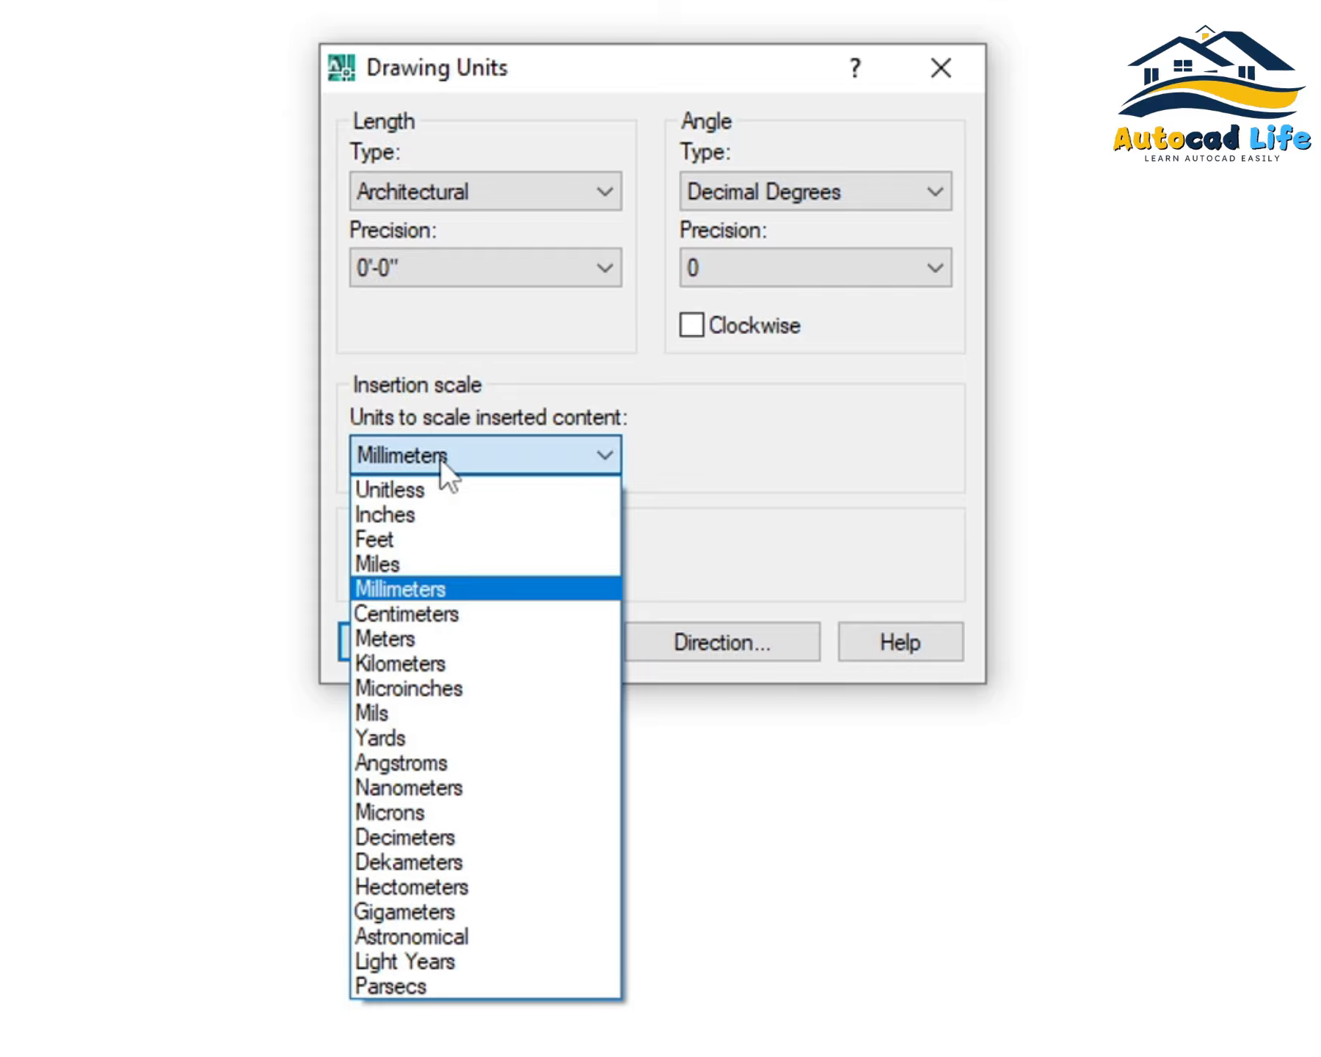
click(446, 514)
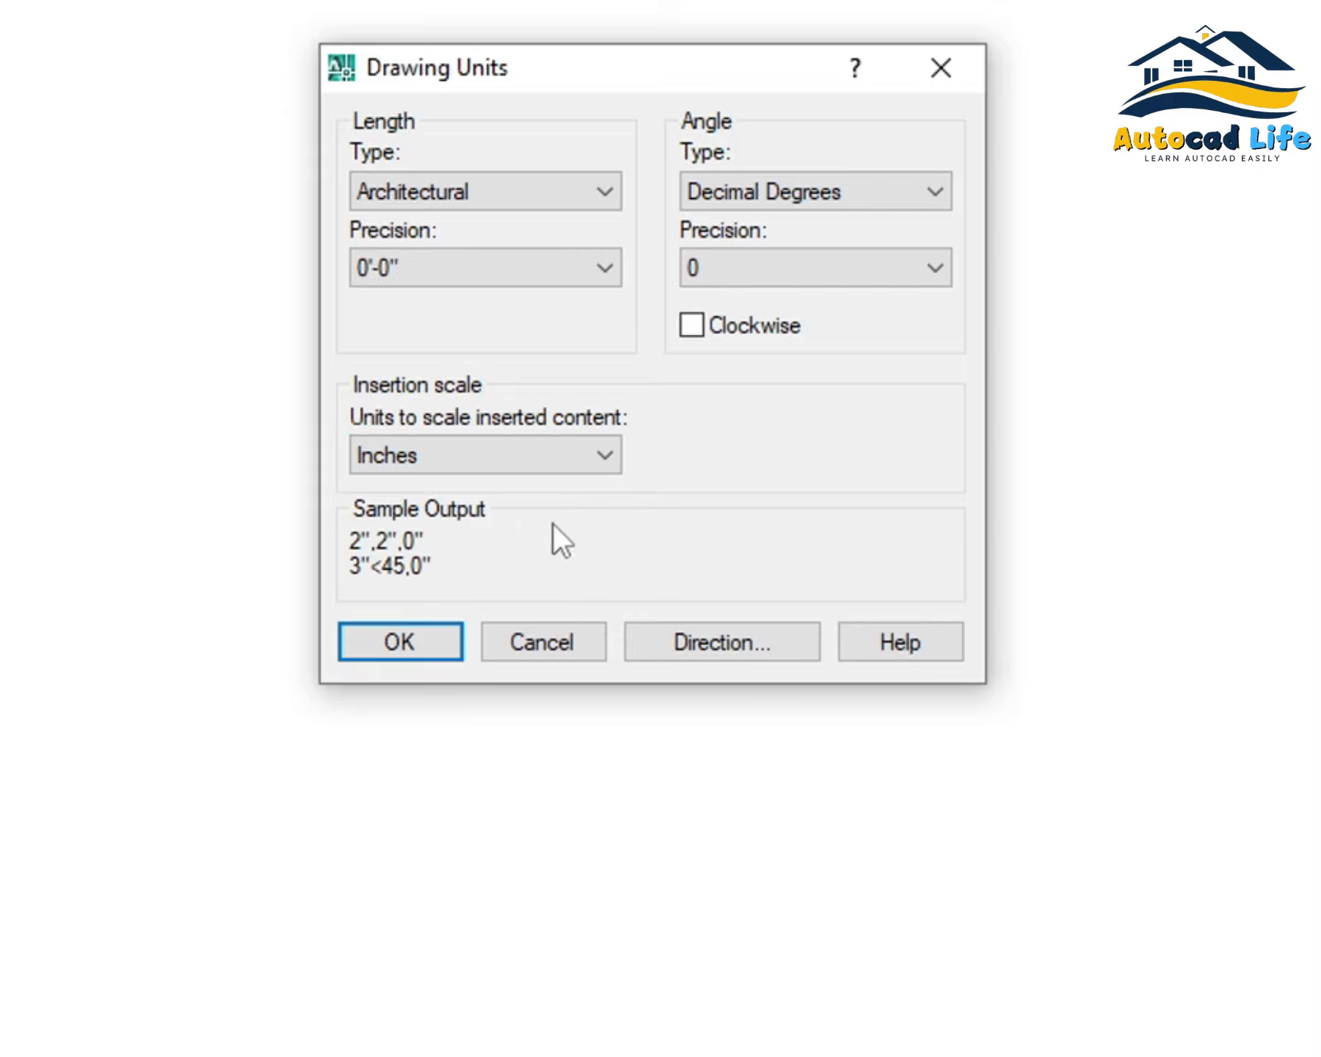
click(408, 641)
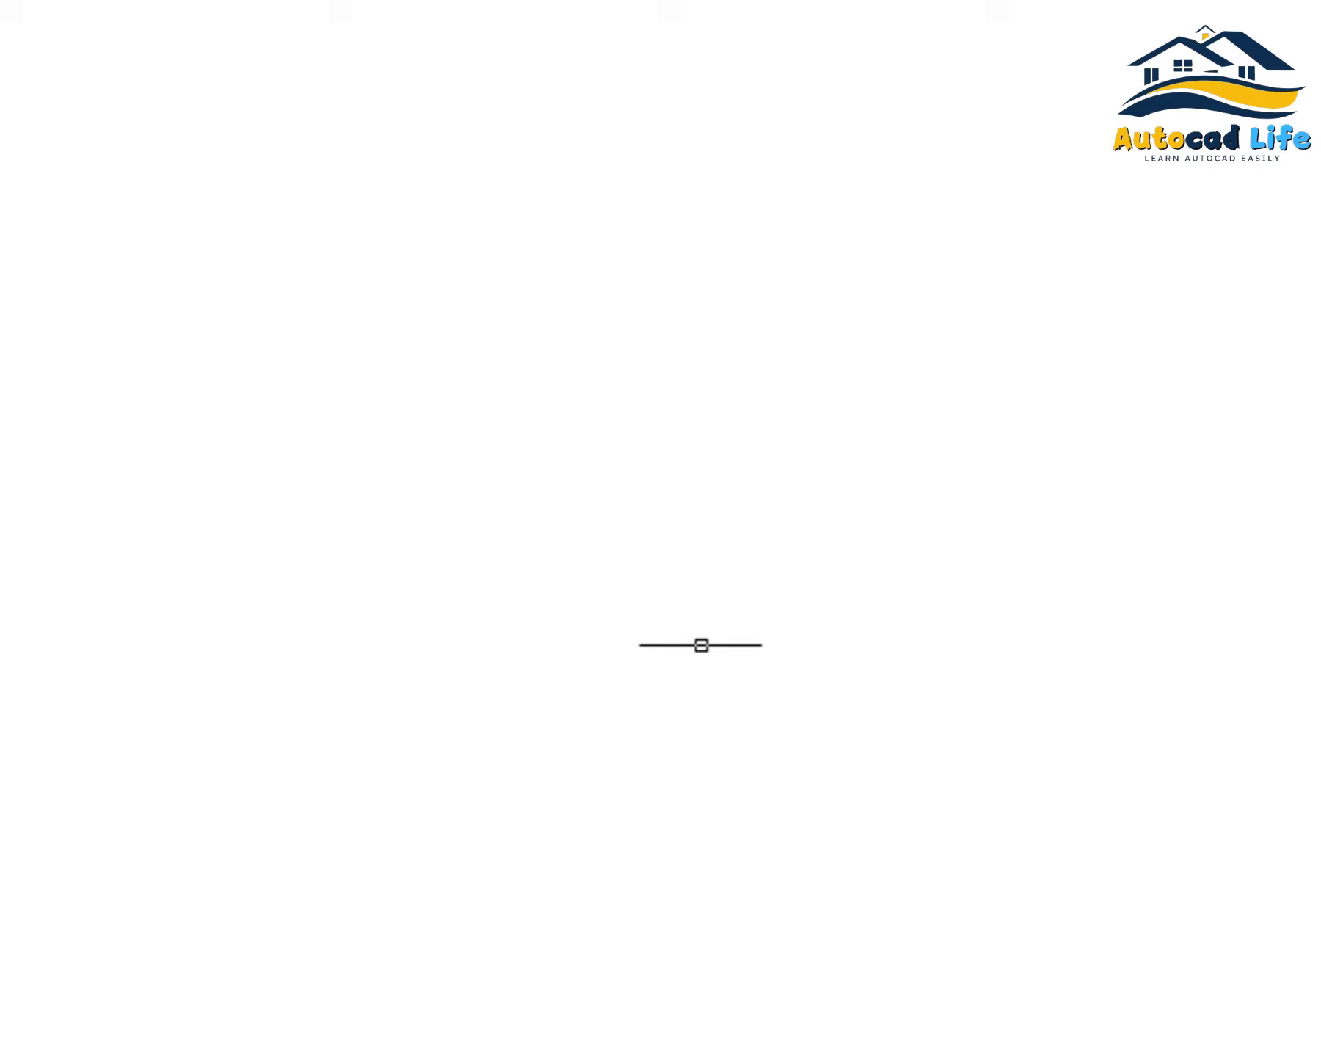
Set the ISO-25 dimension style's primary units to Architectural with 0'-0" precision and suppress 0 feet
click(203, 33)
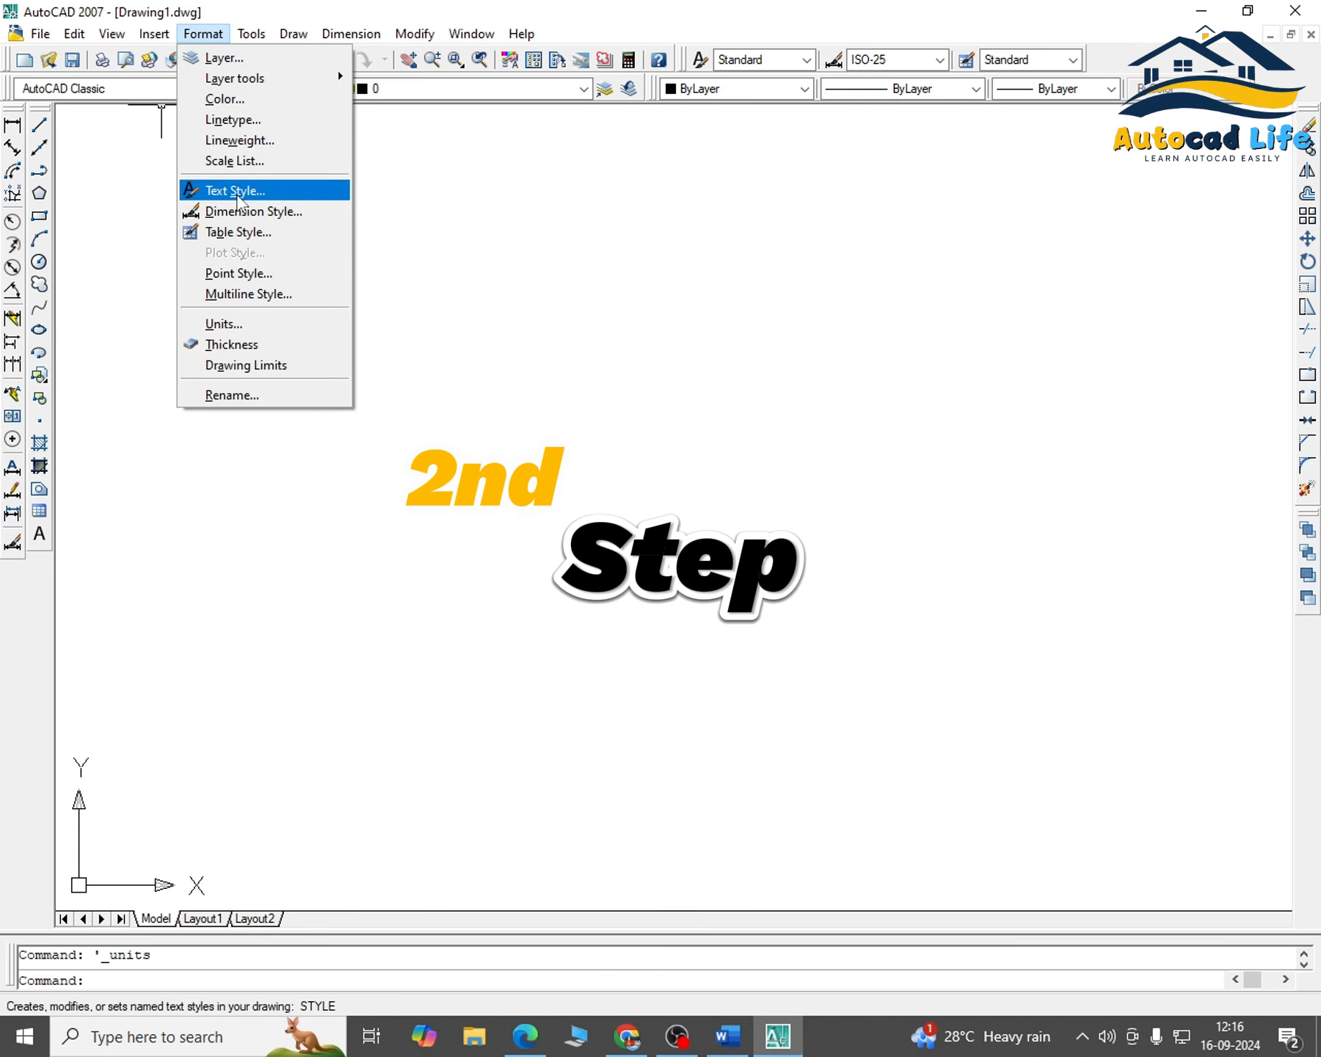
click(250, 213)
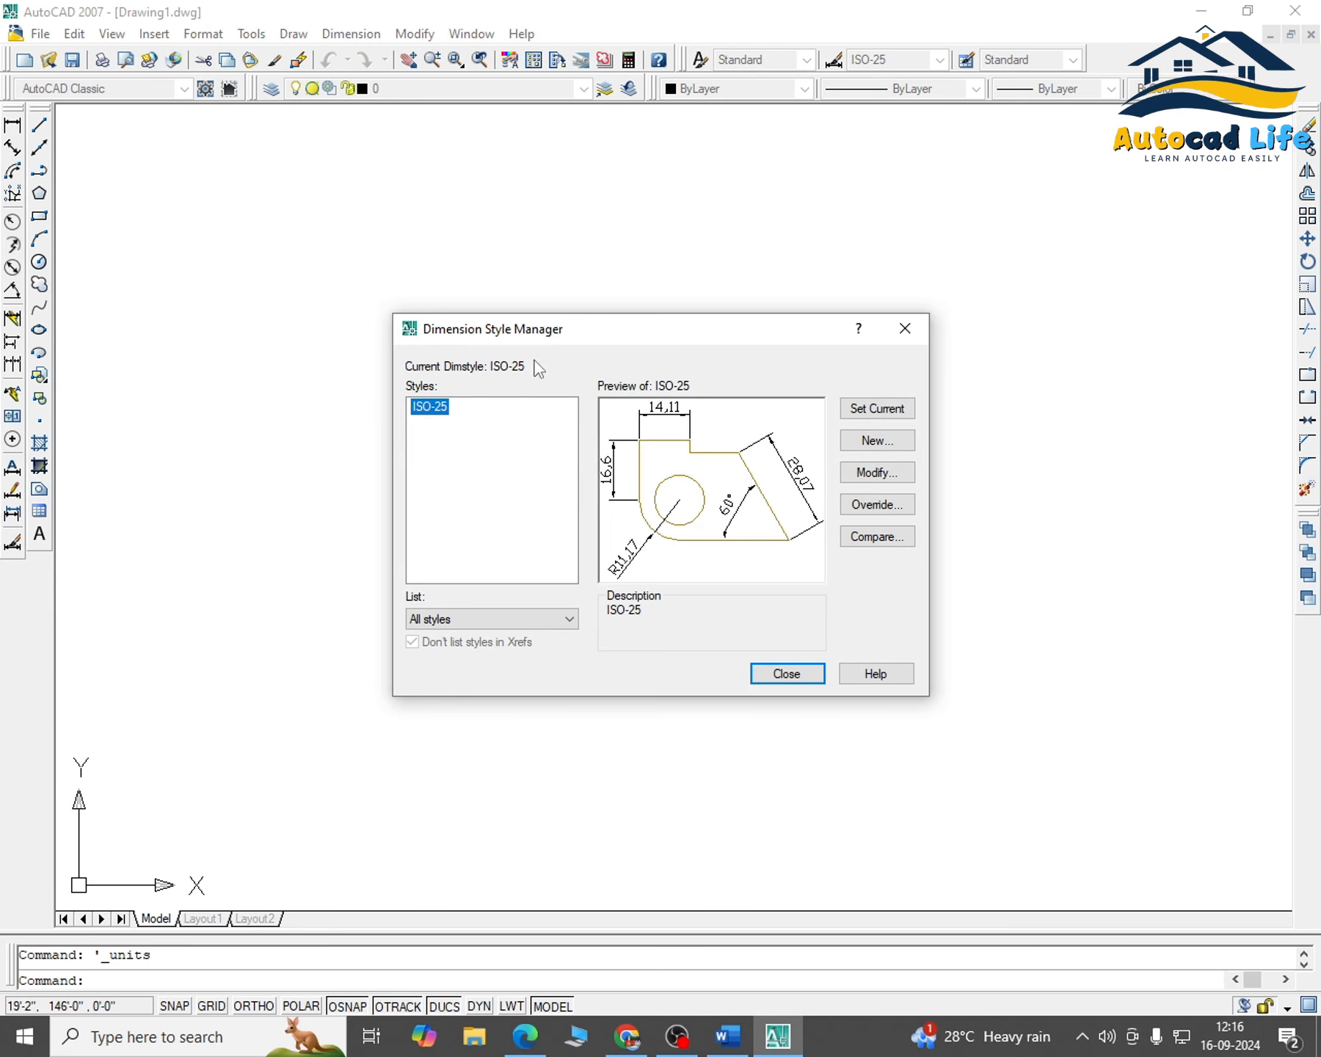
click(873, 473)
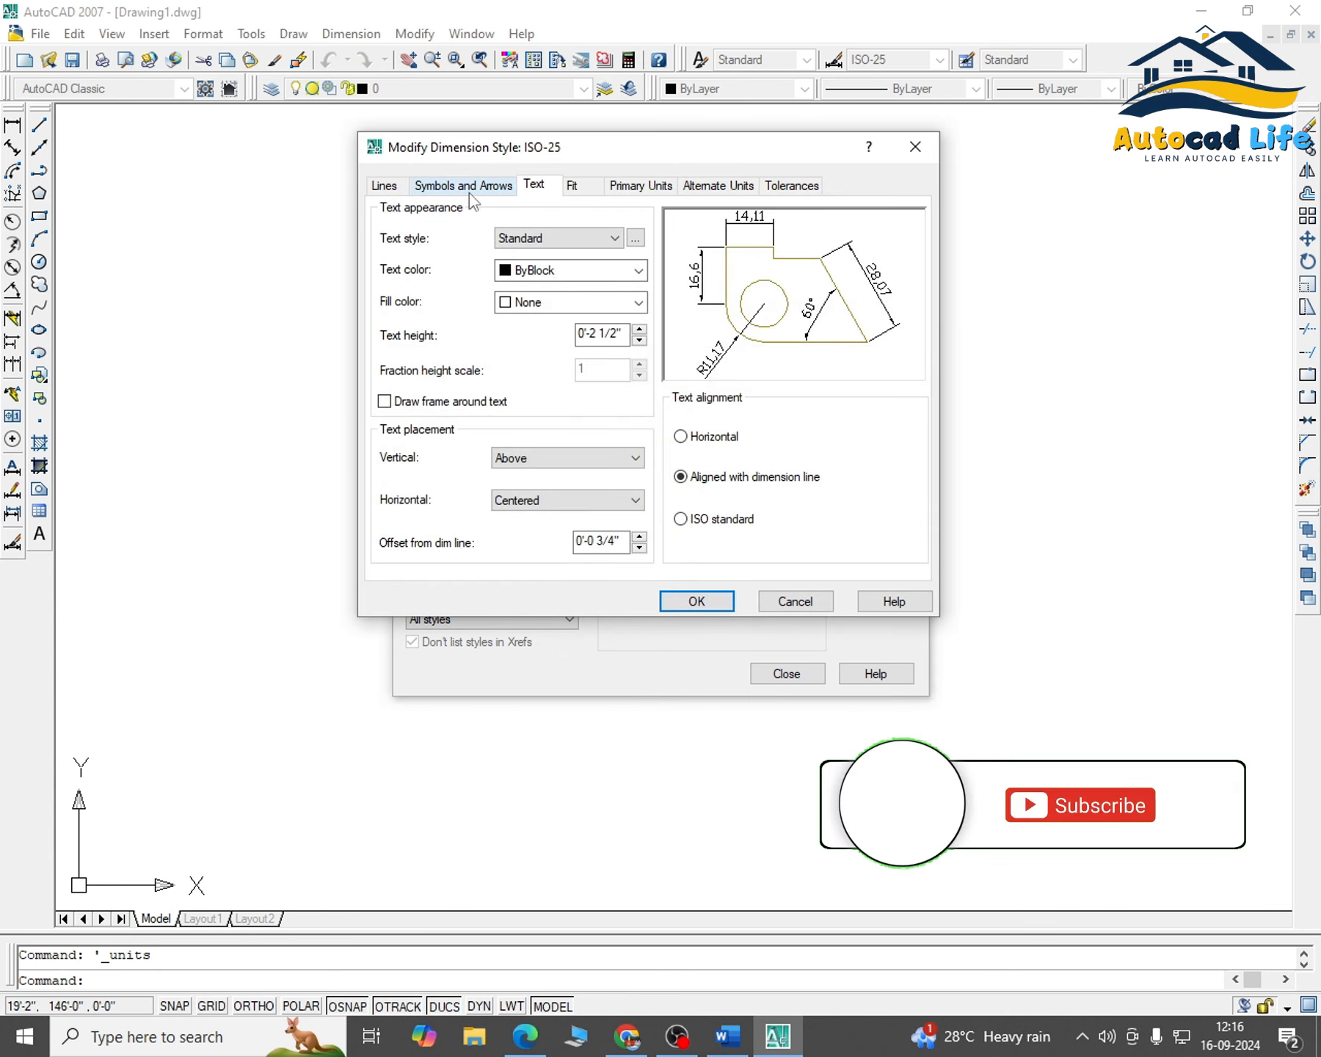
click(644, 186)
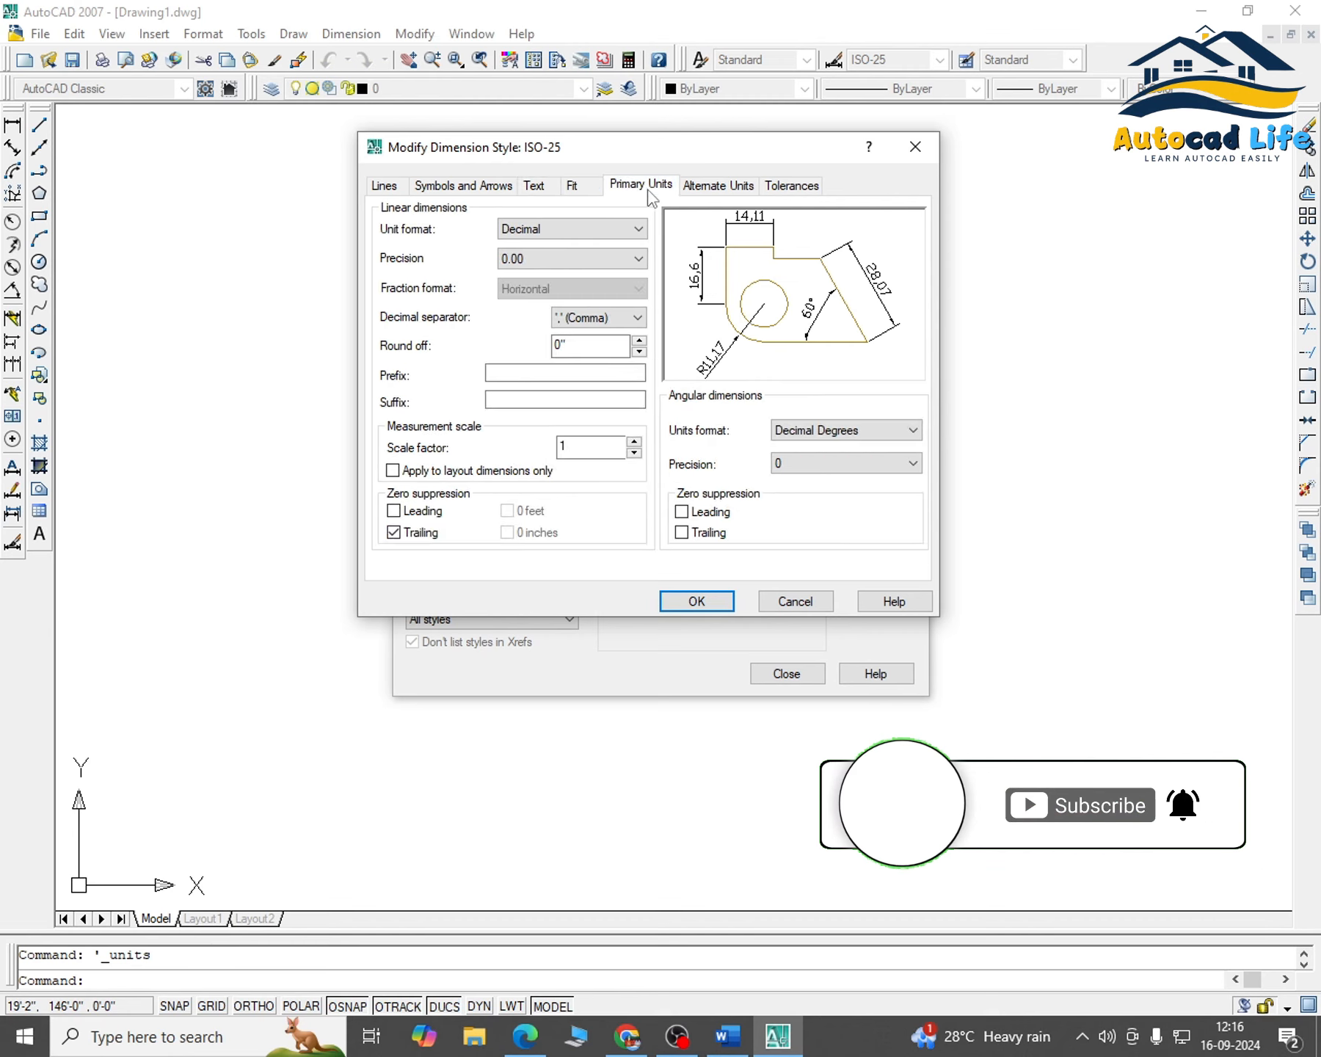
click(567, 231)
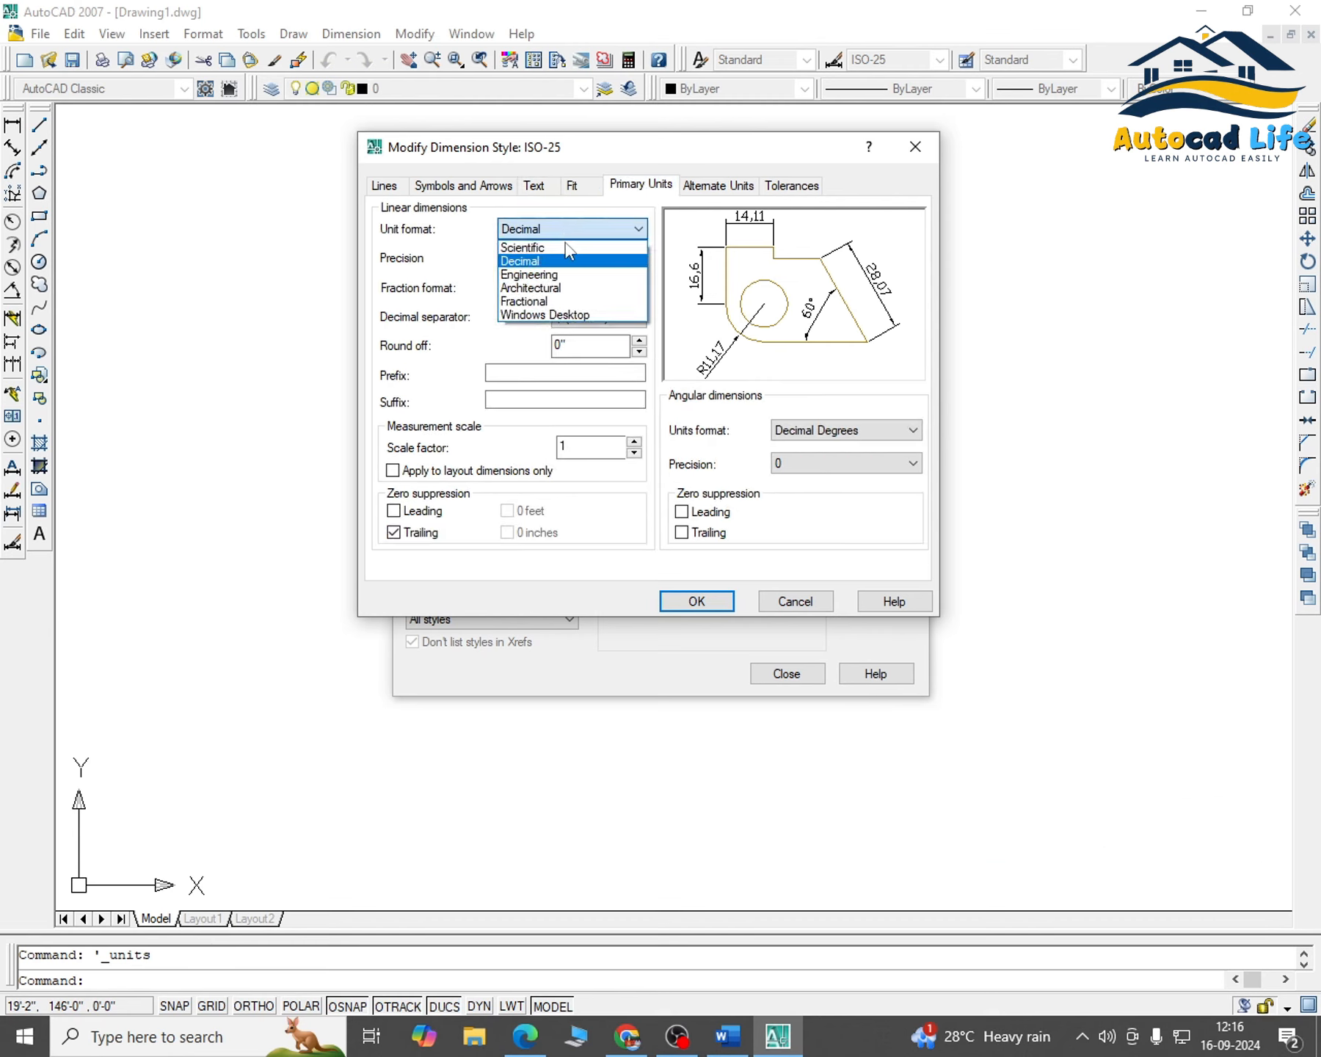
click(546, 288)
click(561, 258)
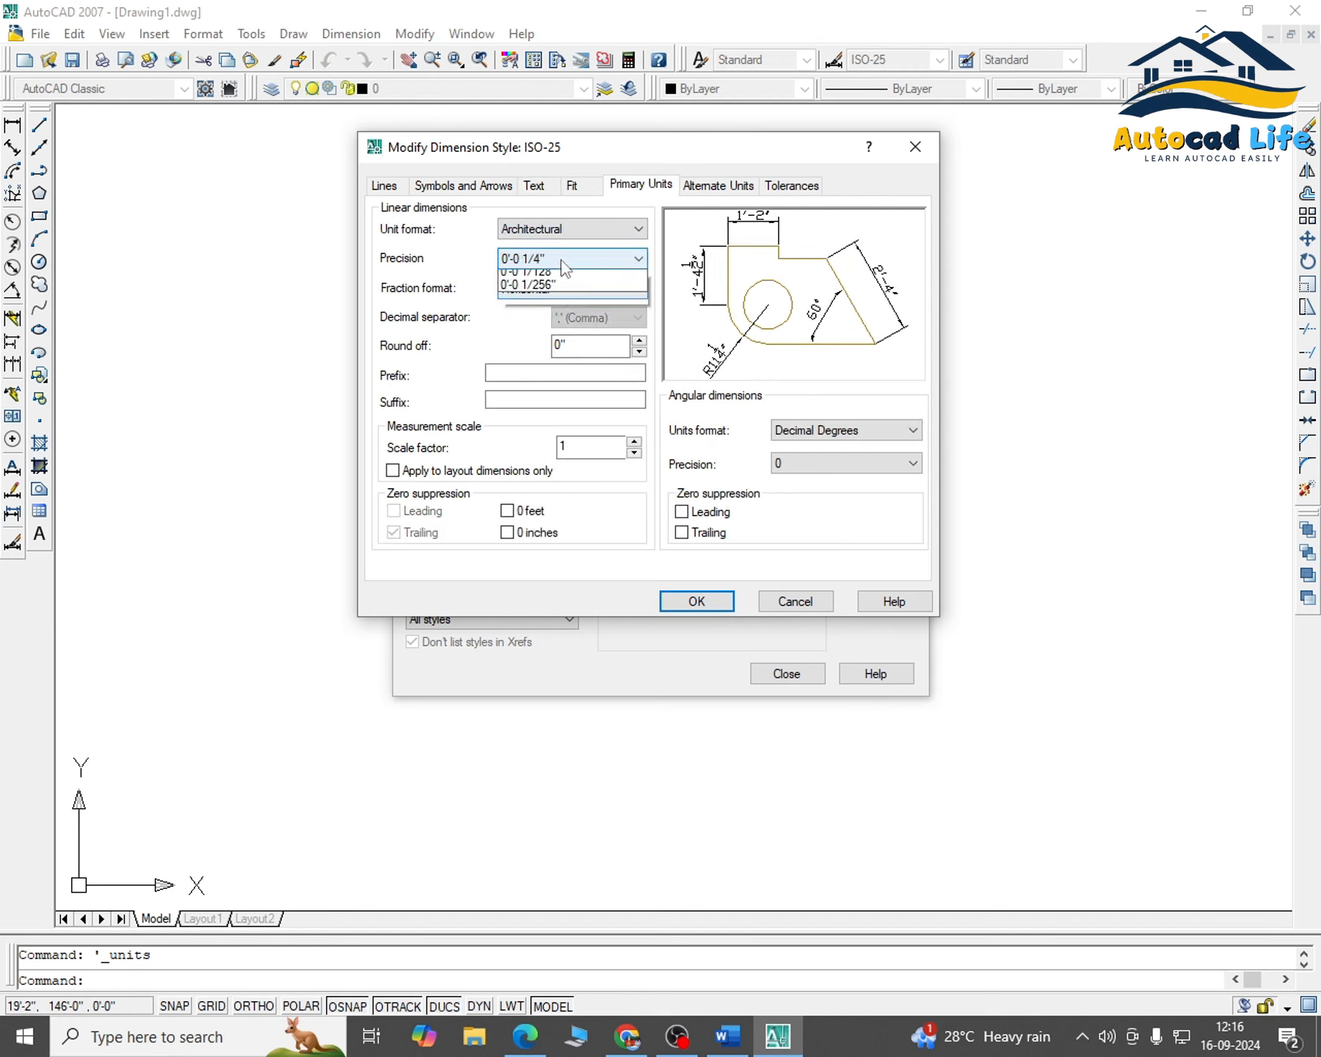
click(557, 277)
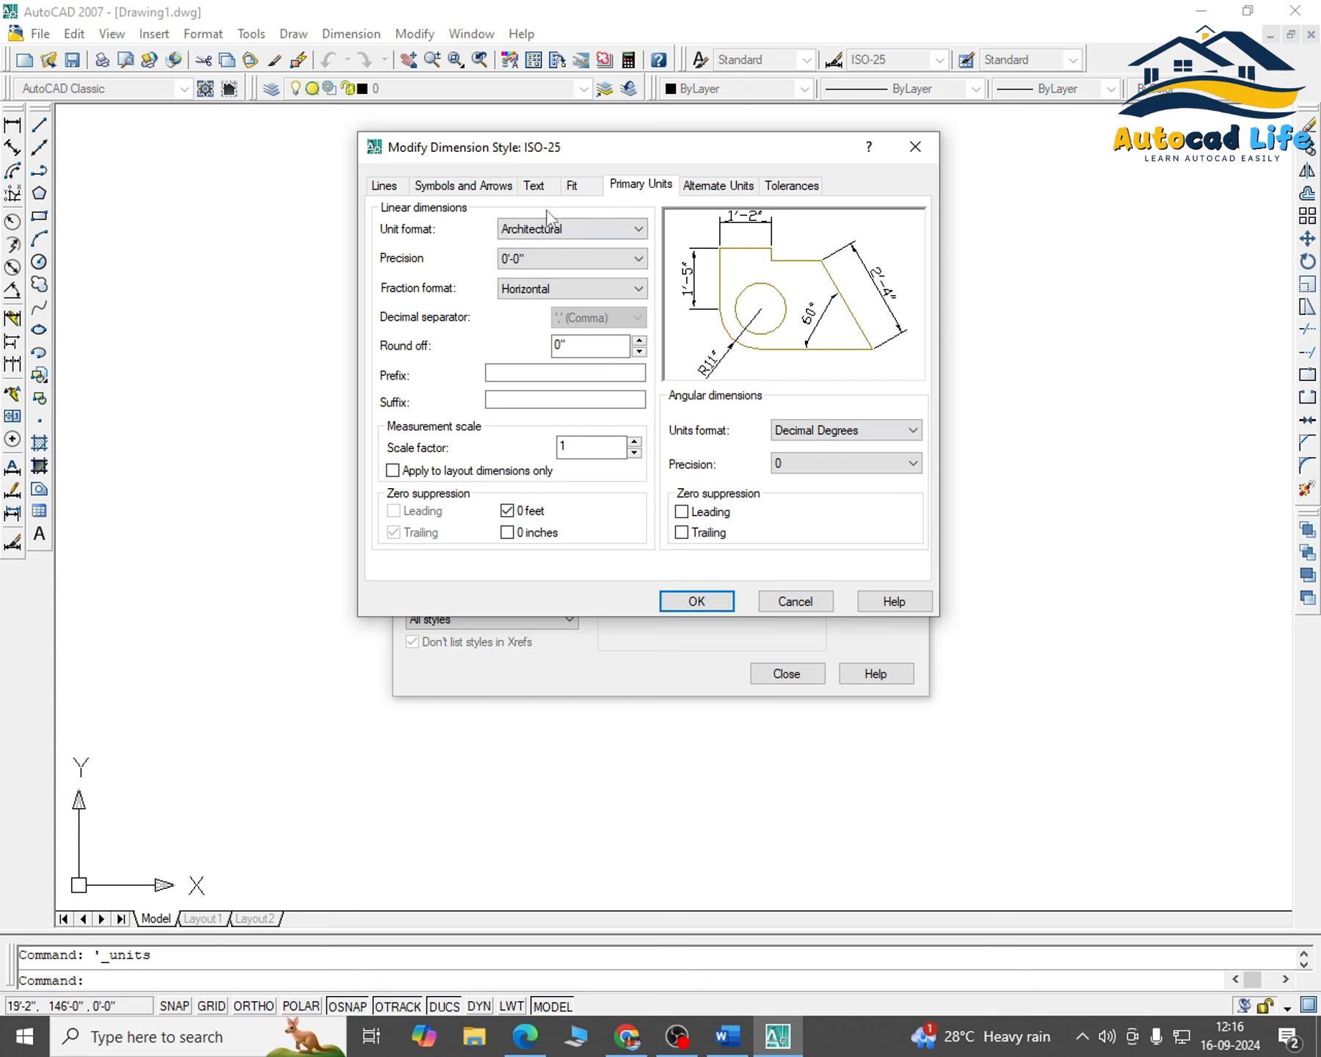
Set the ISO-25 dimension text height to 10" and make that dimension style current
click(545, 189)
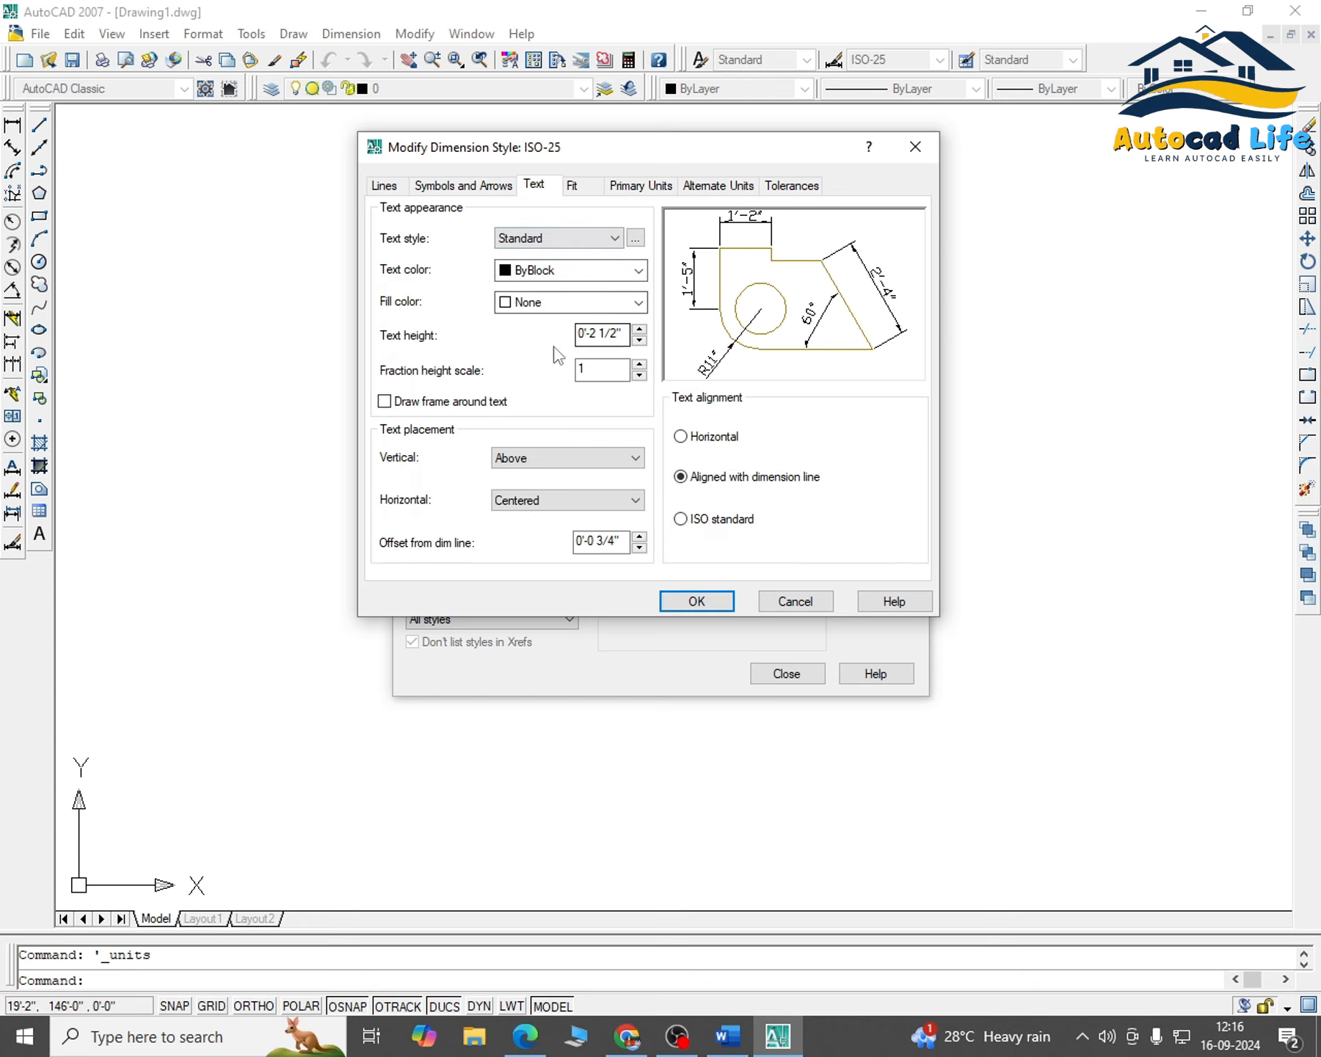
drag(626, 335, 485, 342)
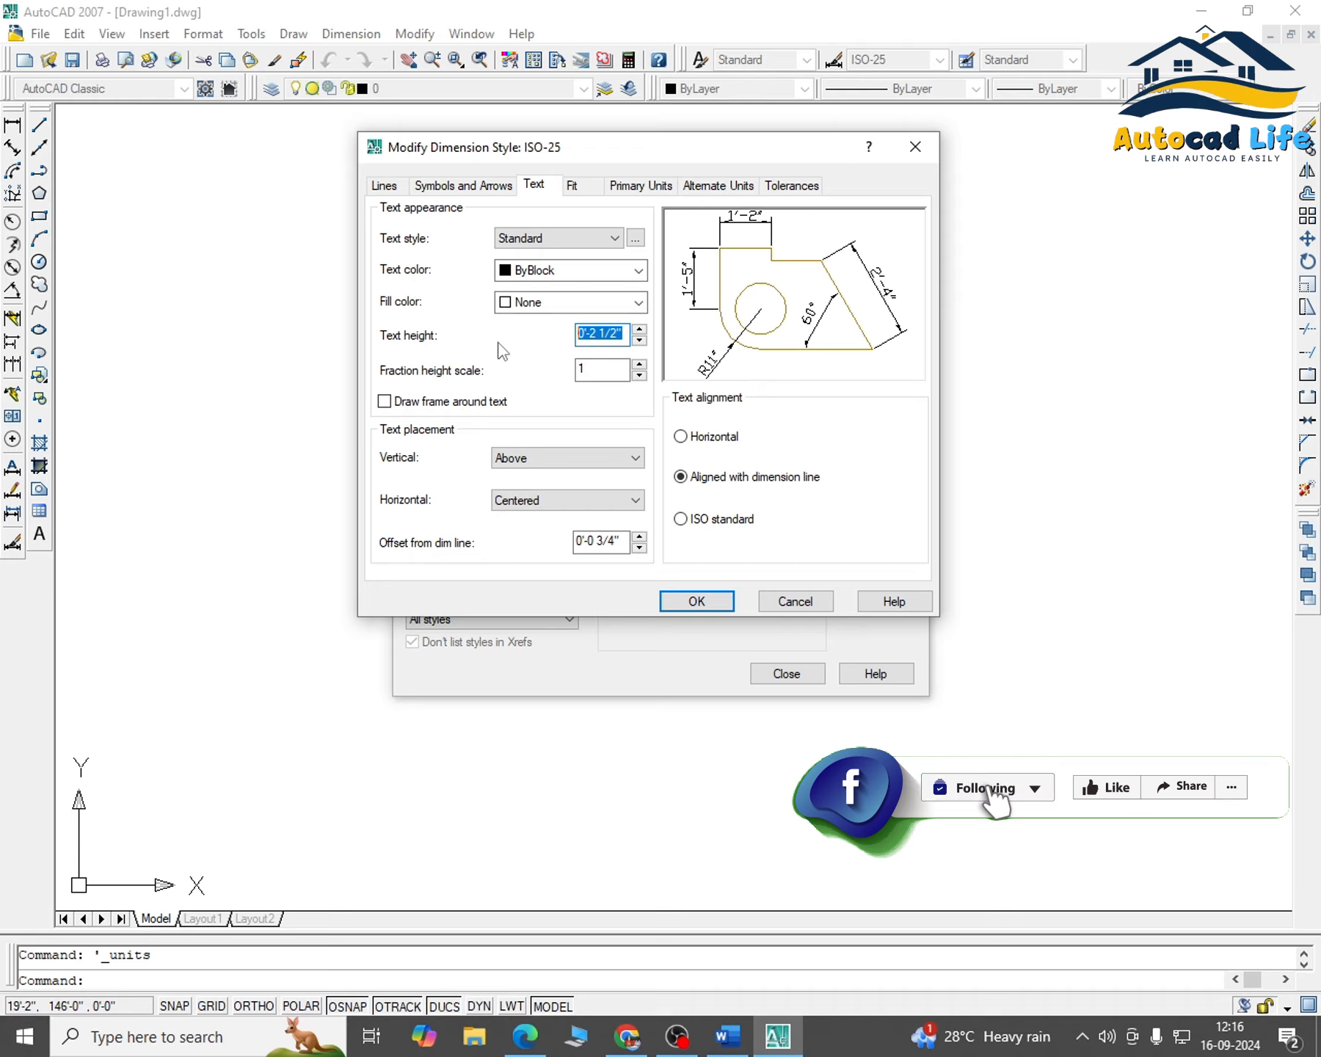
text(10")
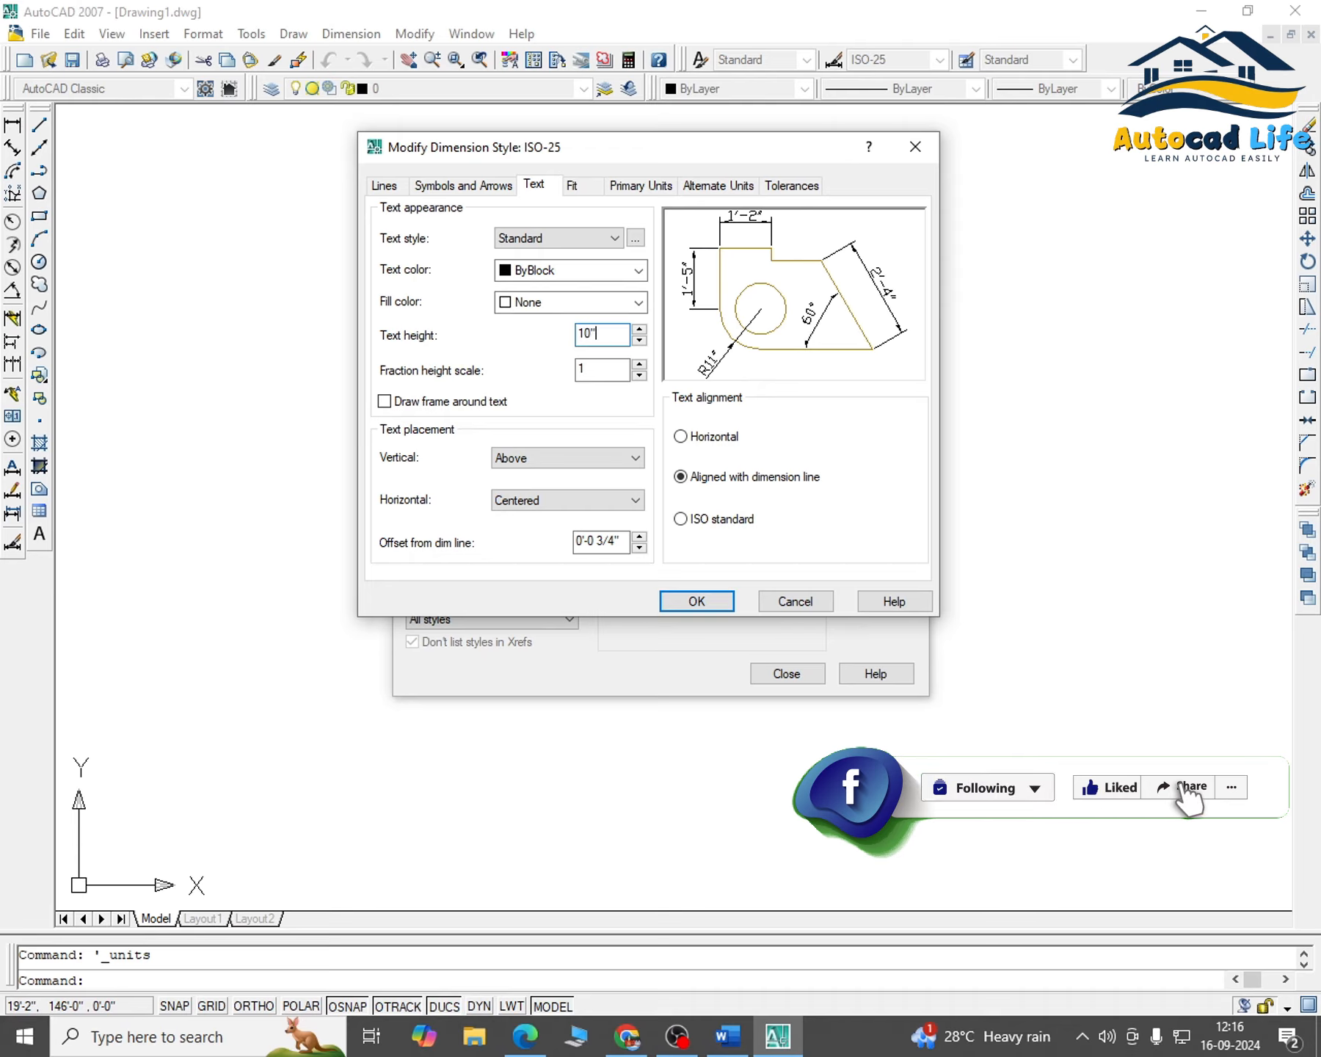
click(711, 603)
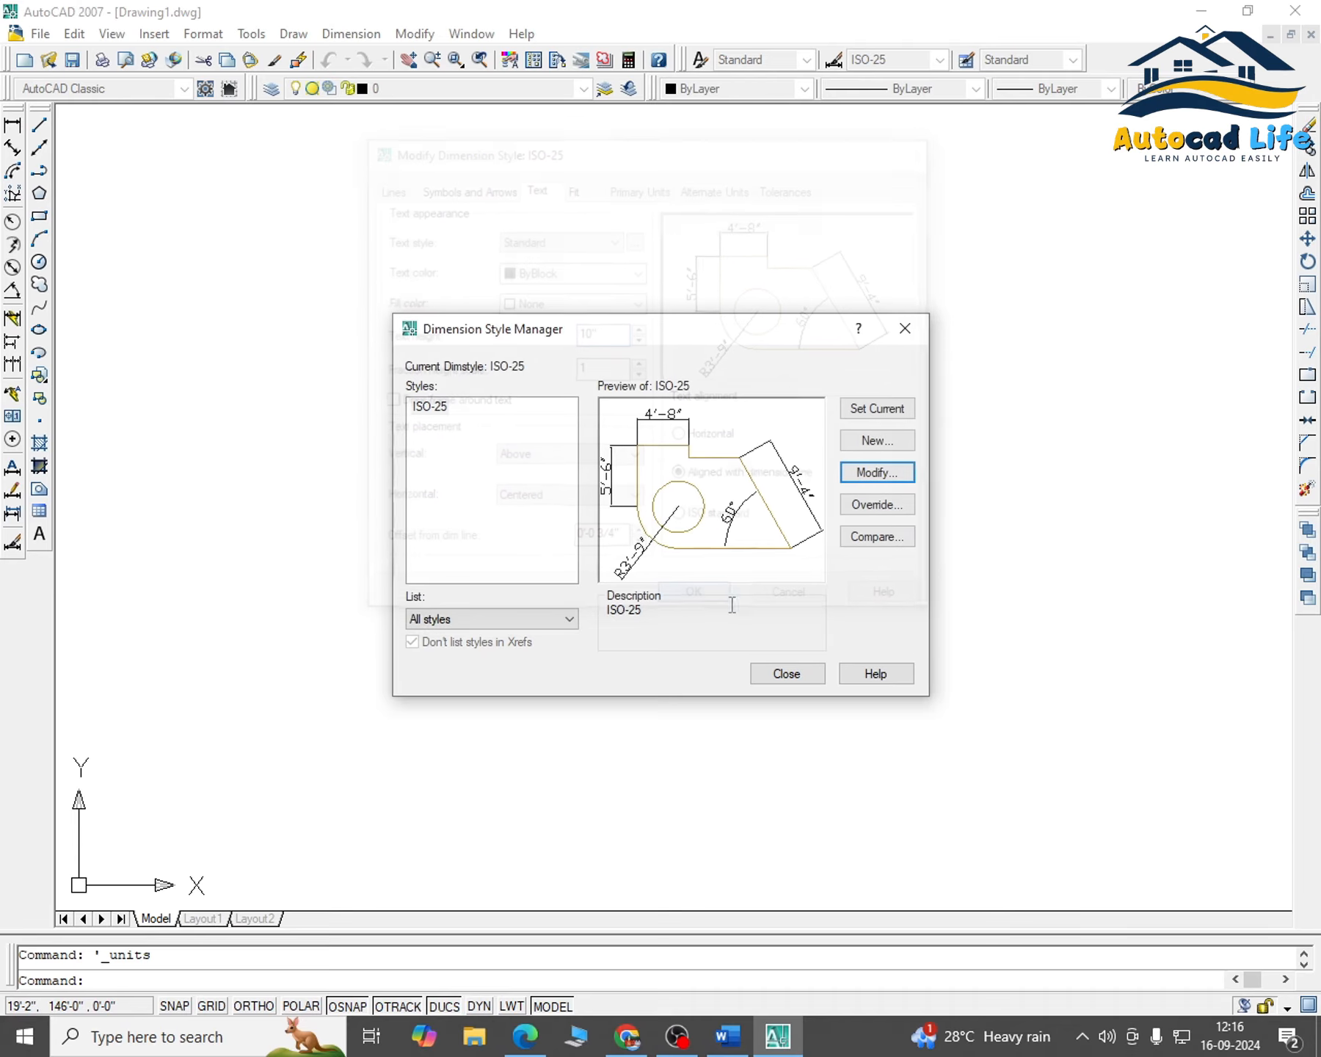
click(891, 411)
click(788, 673)
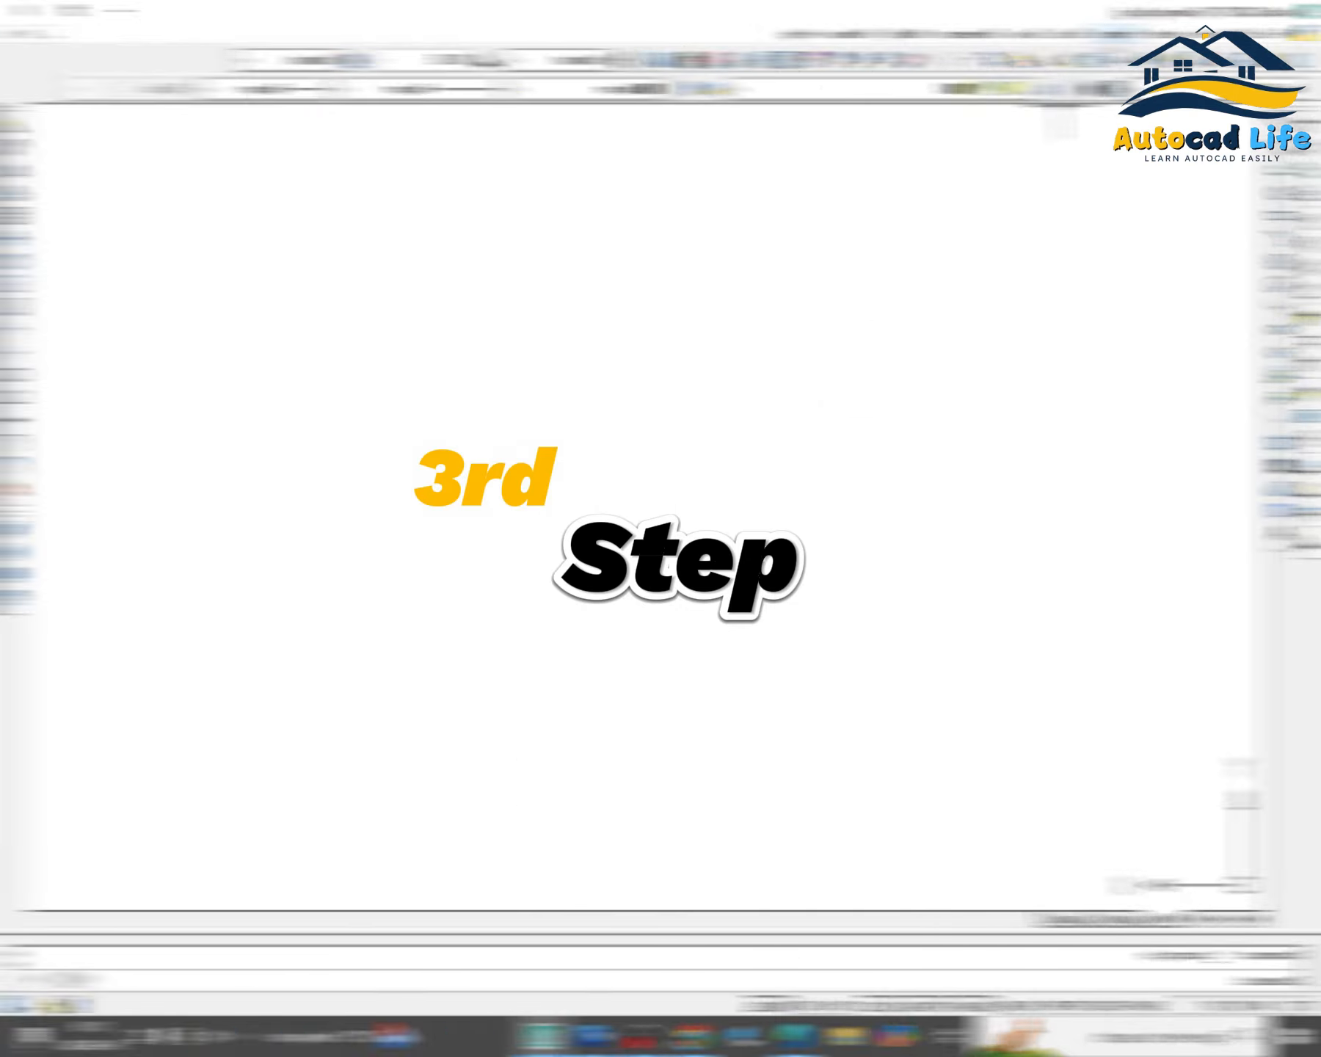
Set the Standard text style to the Times New Roman font with a height of 0'-10" and apply it
click(204, 34)
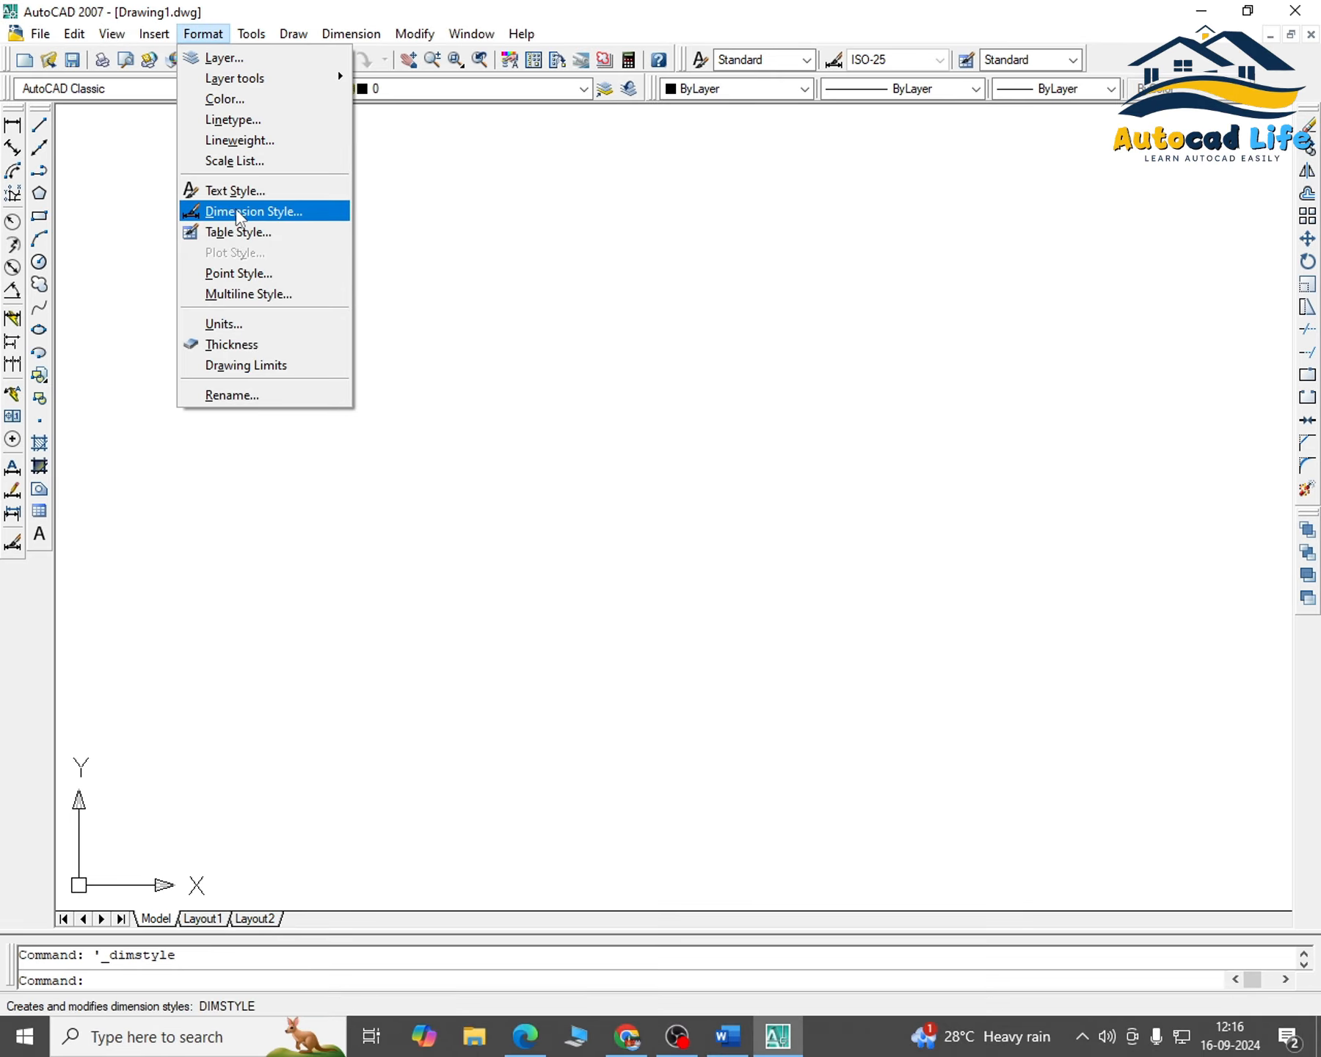
click(224, 190)
drag(692, 365, 695, 305)
click(503, 437)
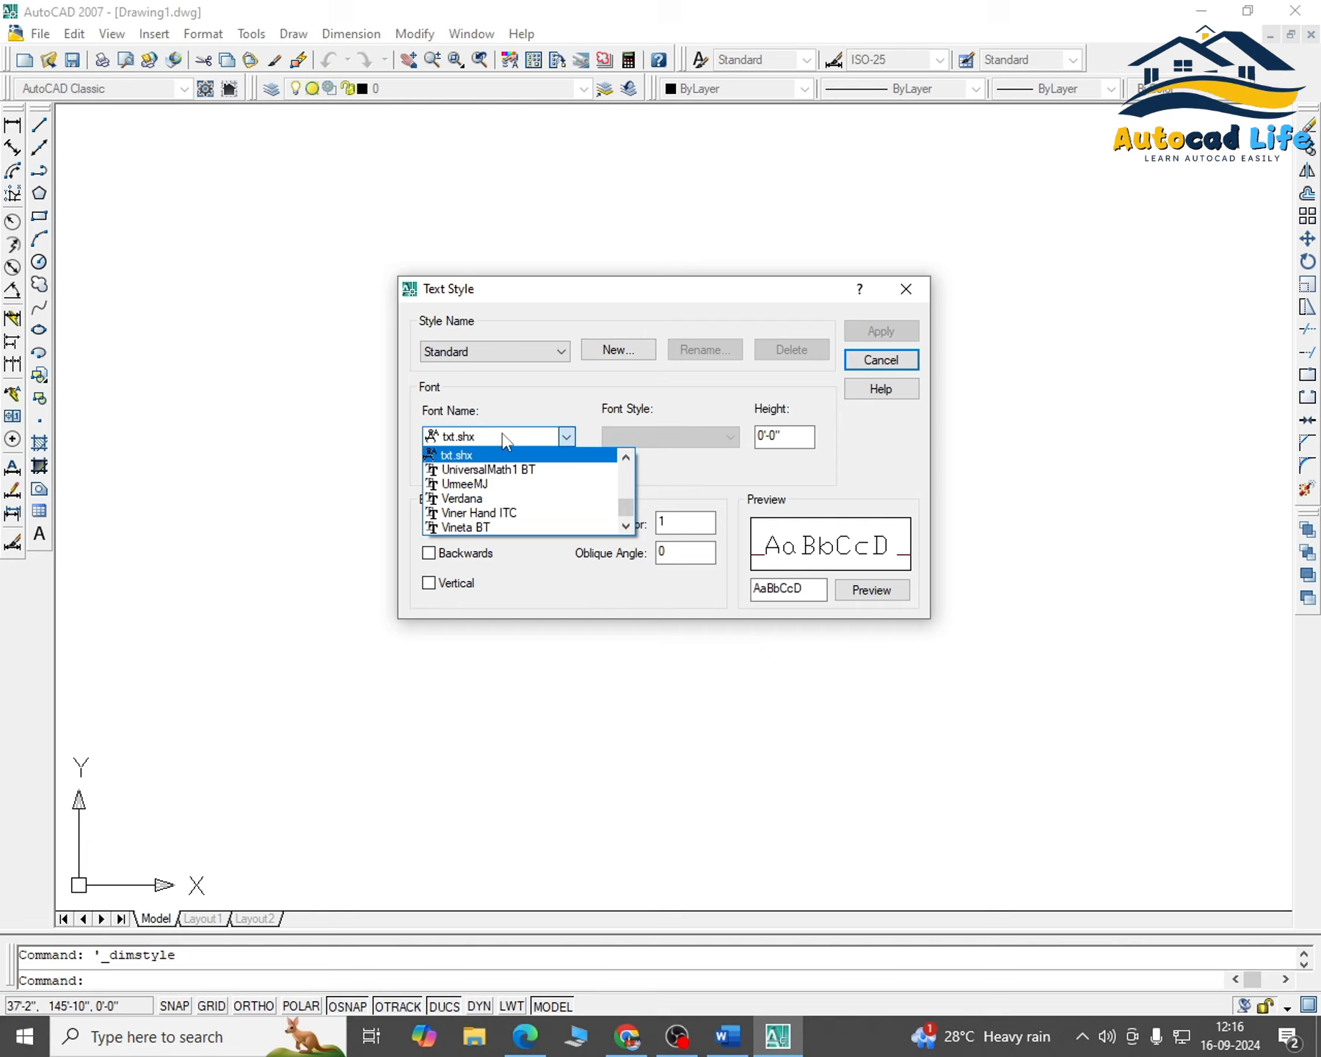
text(ti)
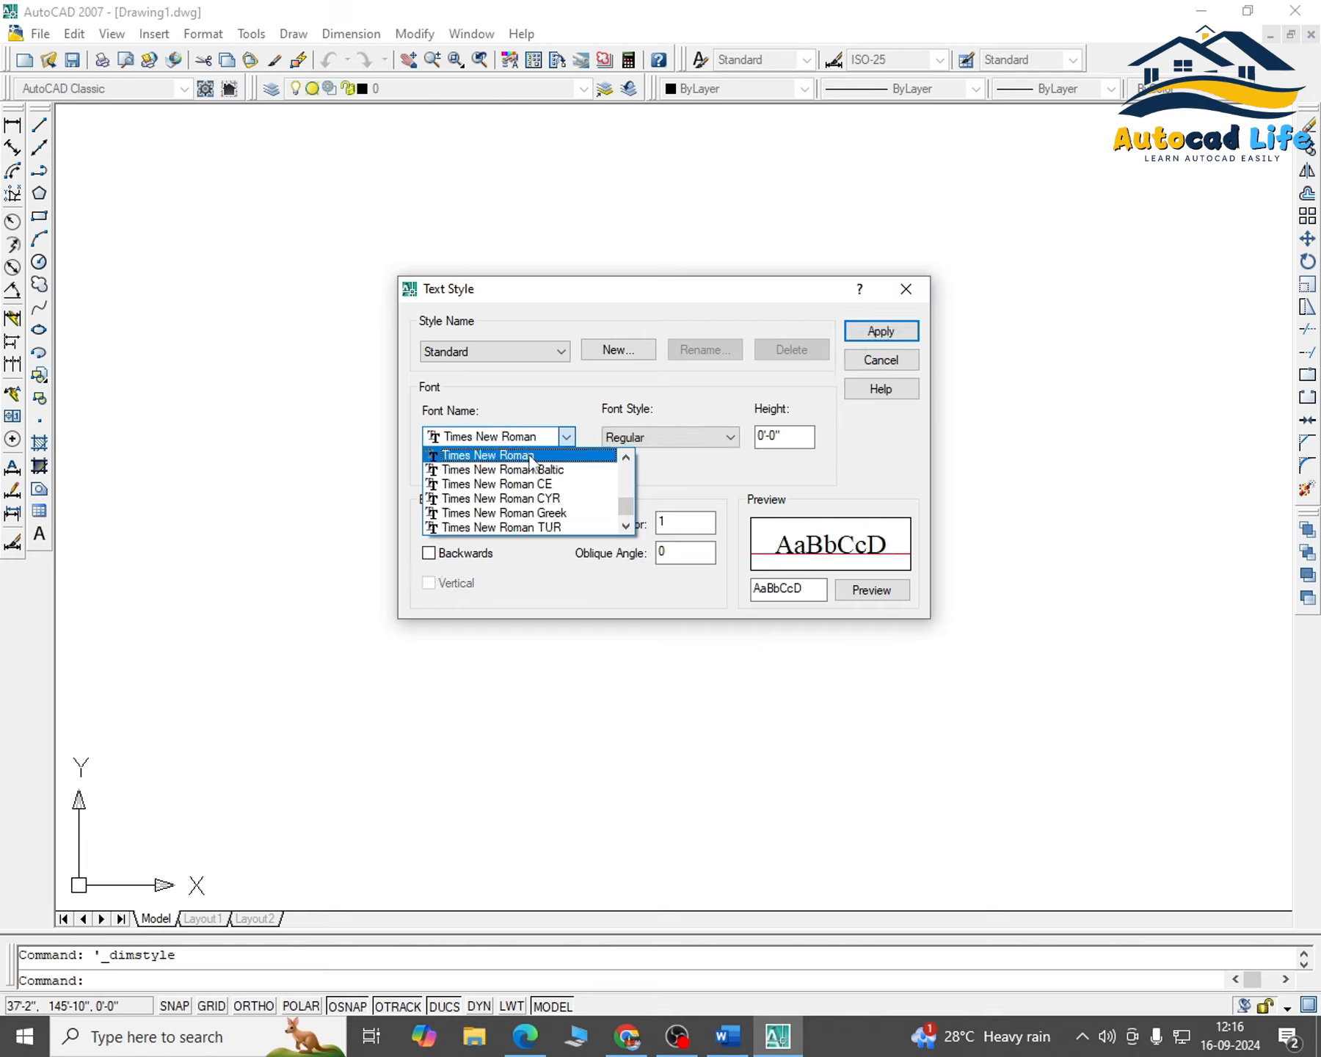
click(529, 456)
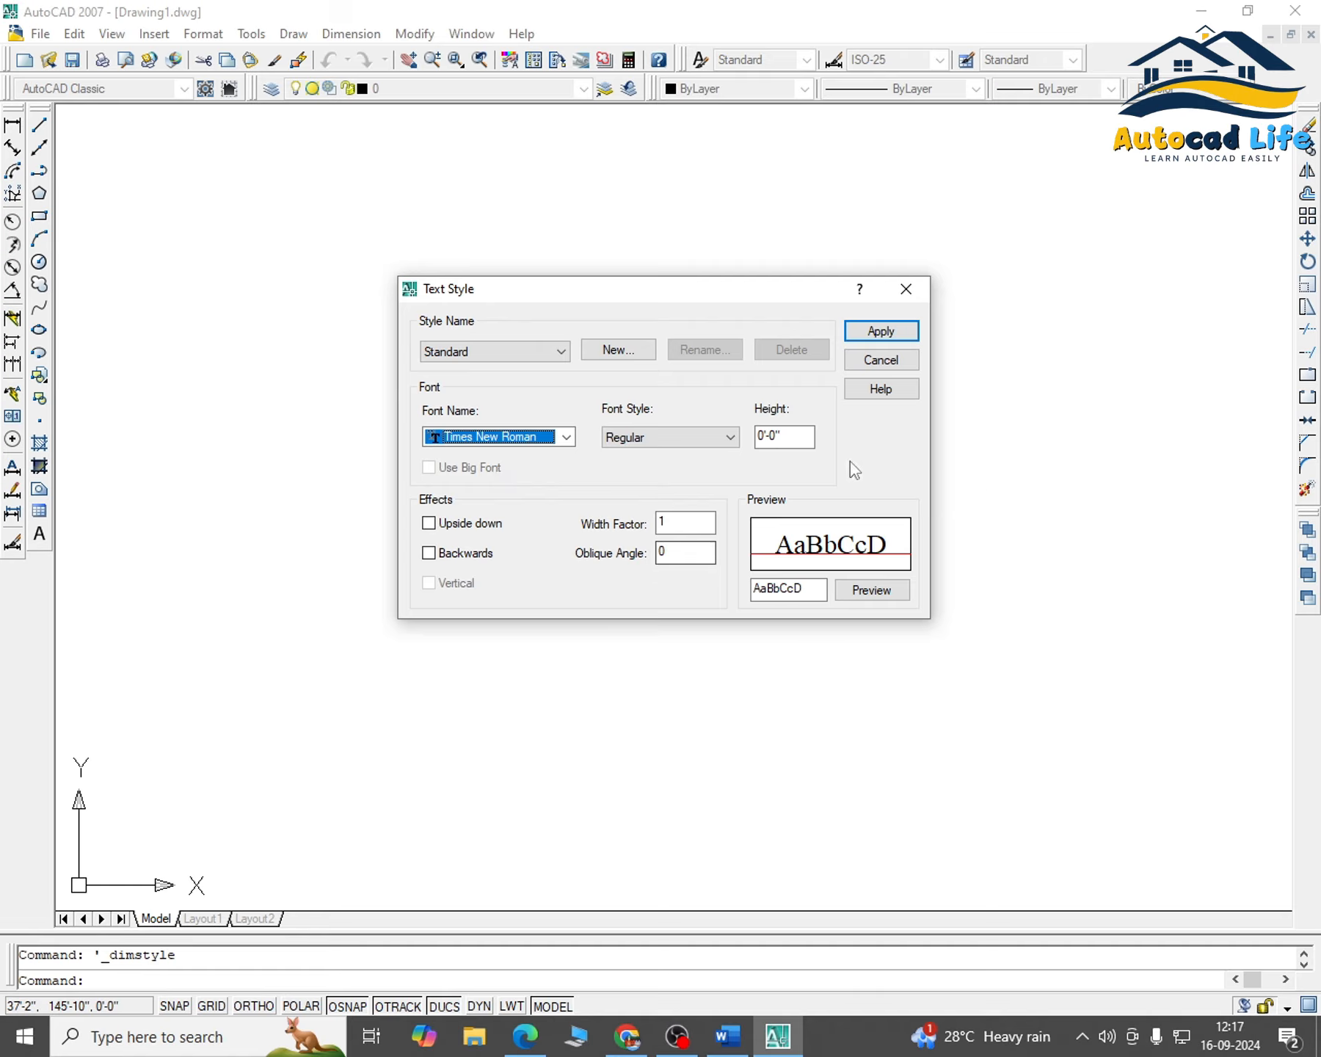
double_click(767, 437)
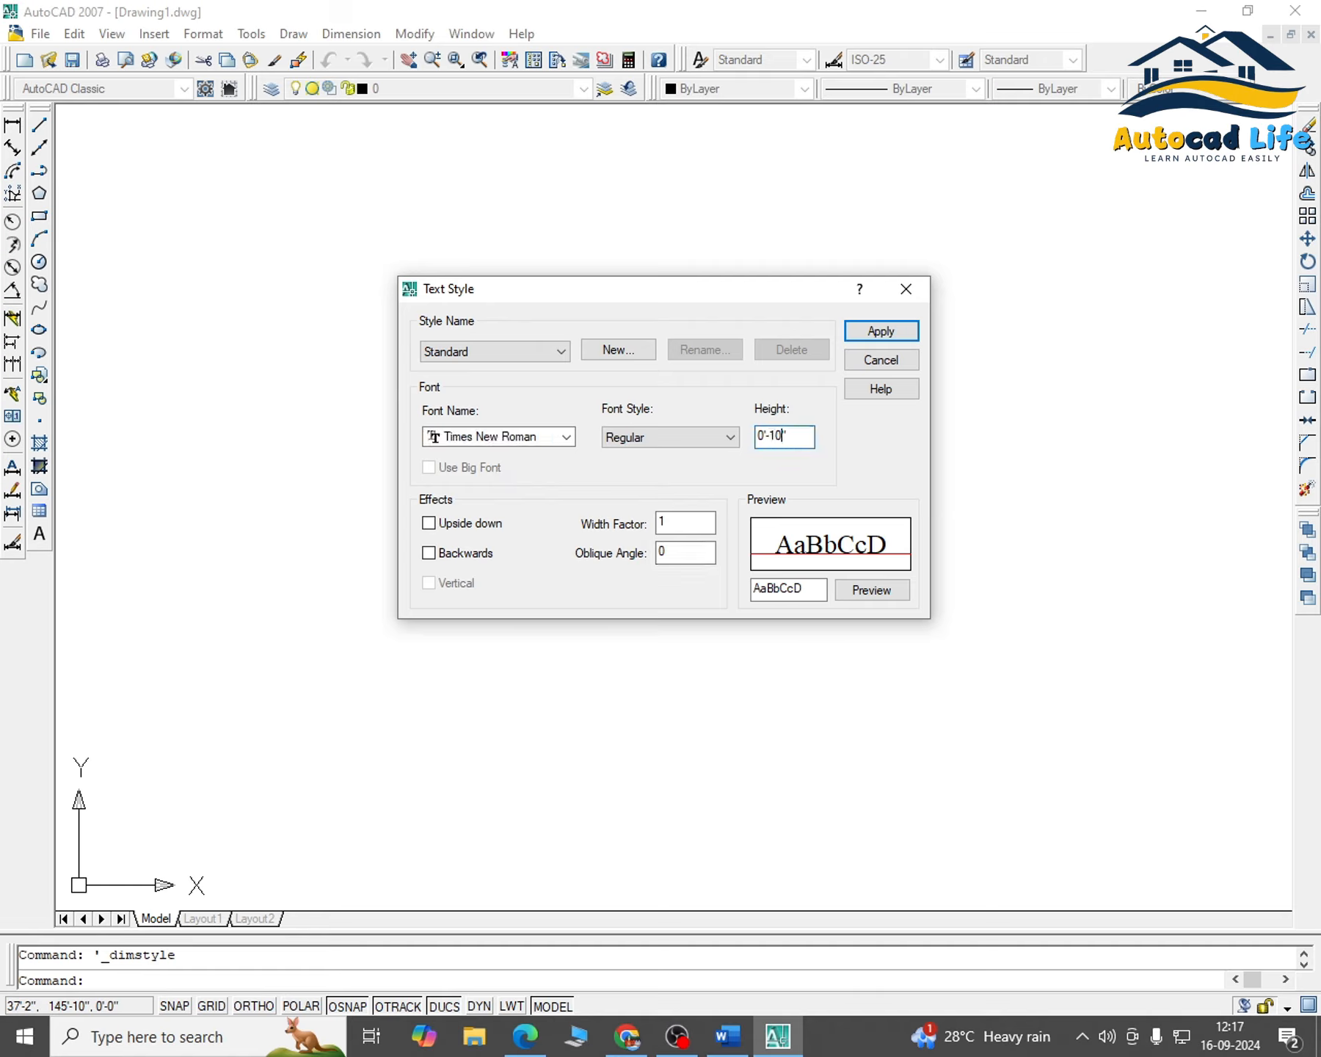
click(881, 331)
click(884, 360)
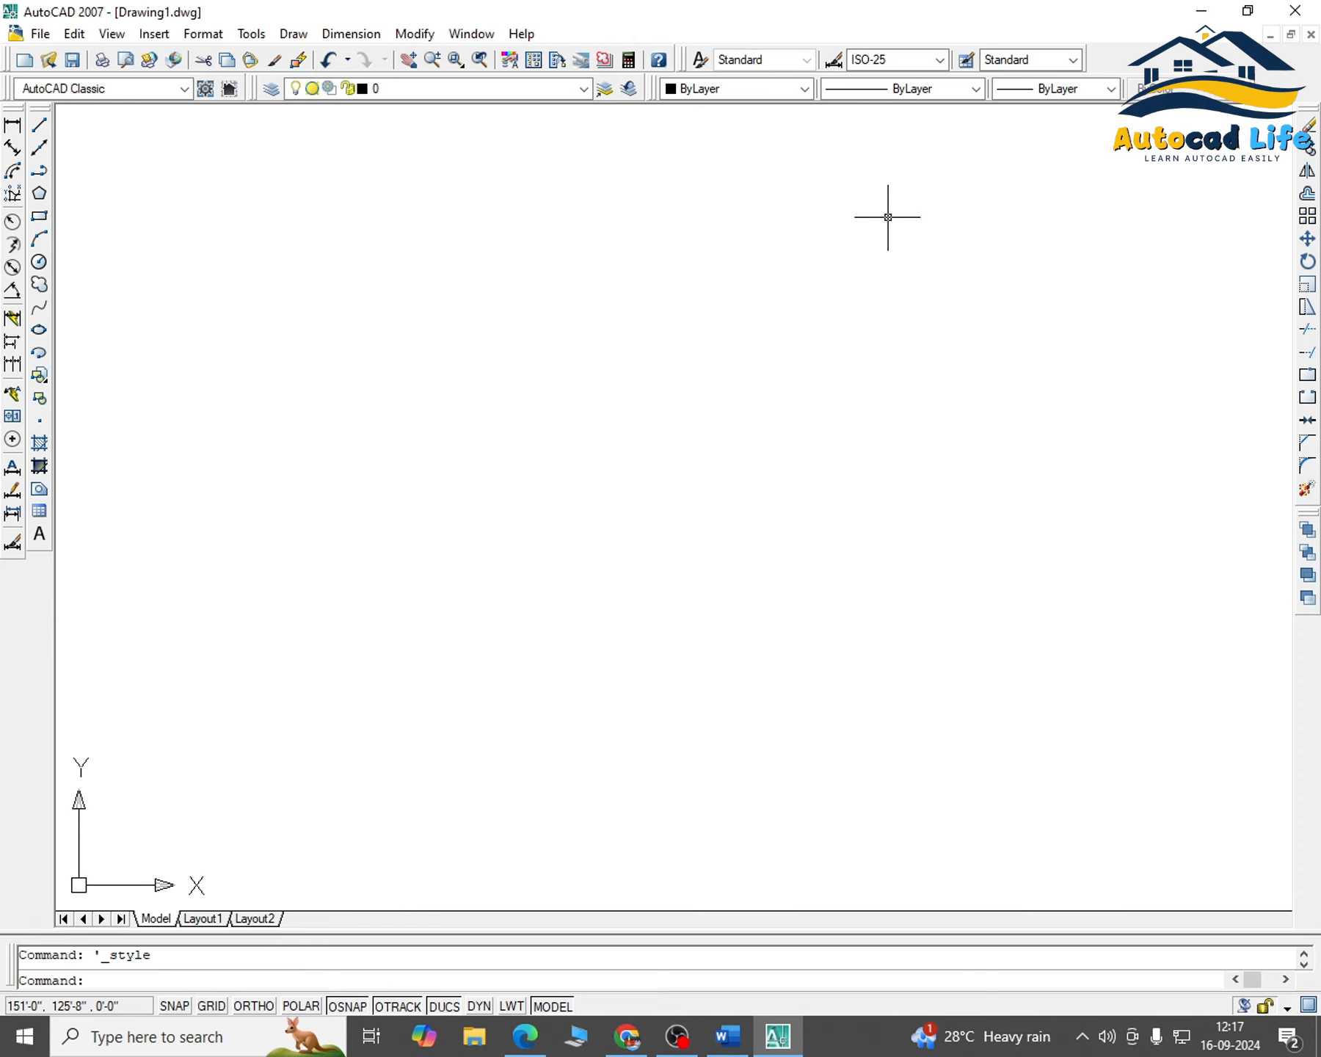
Turn off the Origin option of the UCS icon display
scroll(727, 473, down, 5)
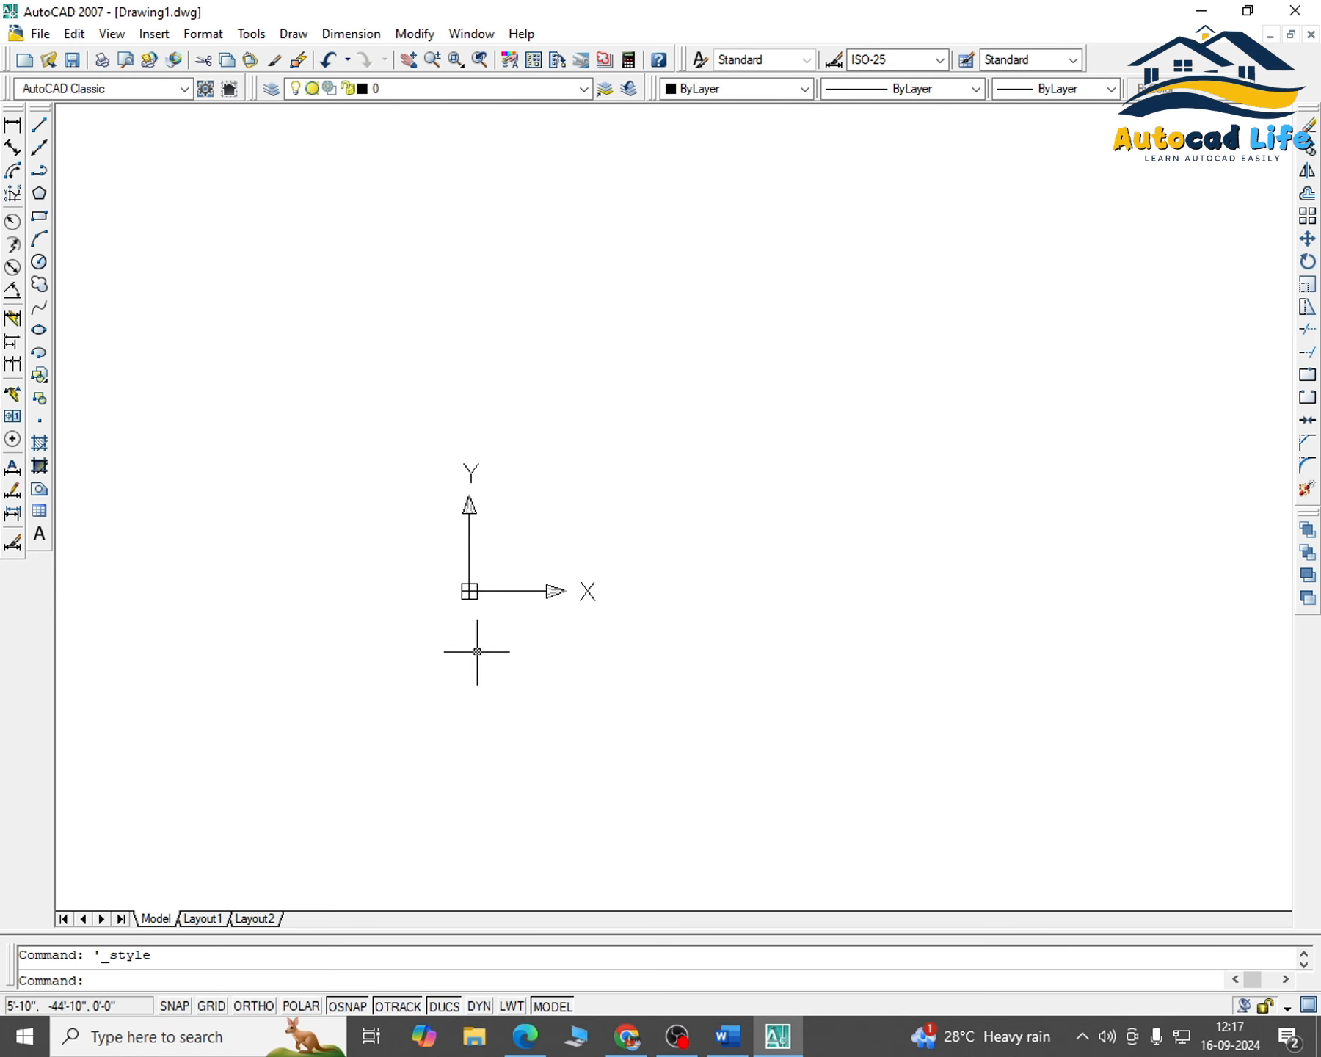
scroll(489, 653, up, 8)
scroll(497, 657, down, 5)
scroll(602, 486, up, 2)
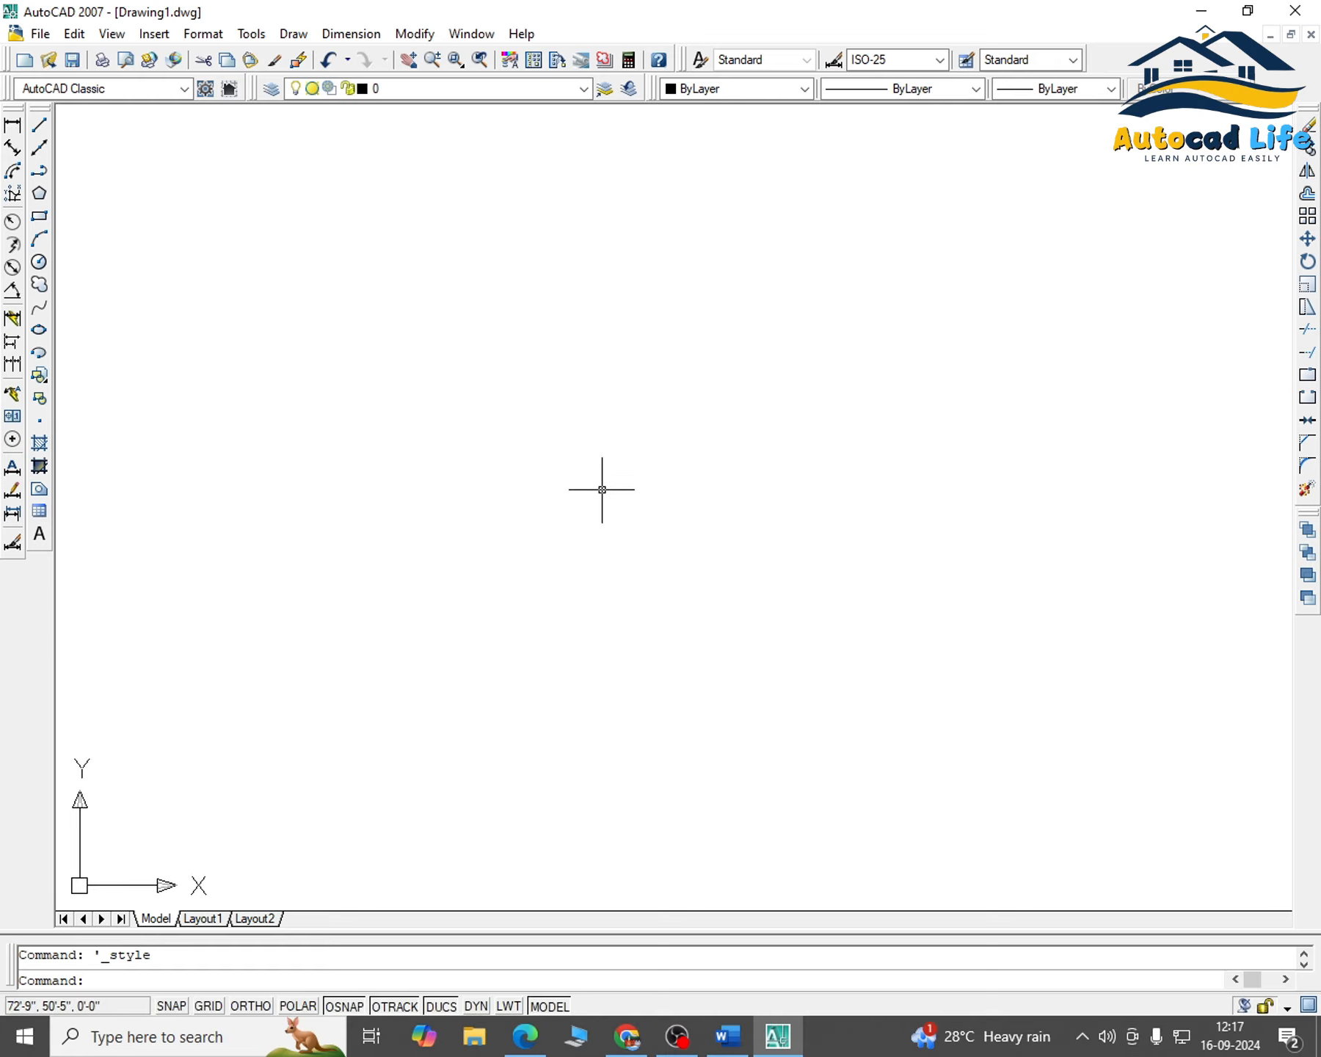
scroll(602, 492, down, 2)
scroll(598, 510, up, 3)
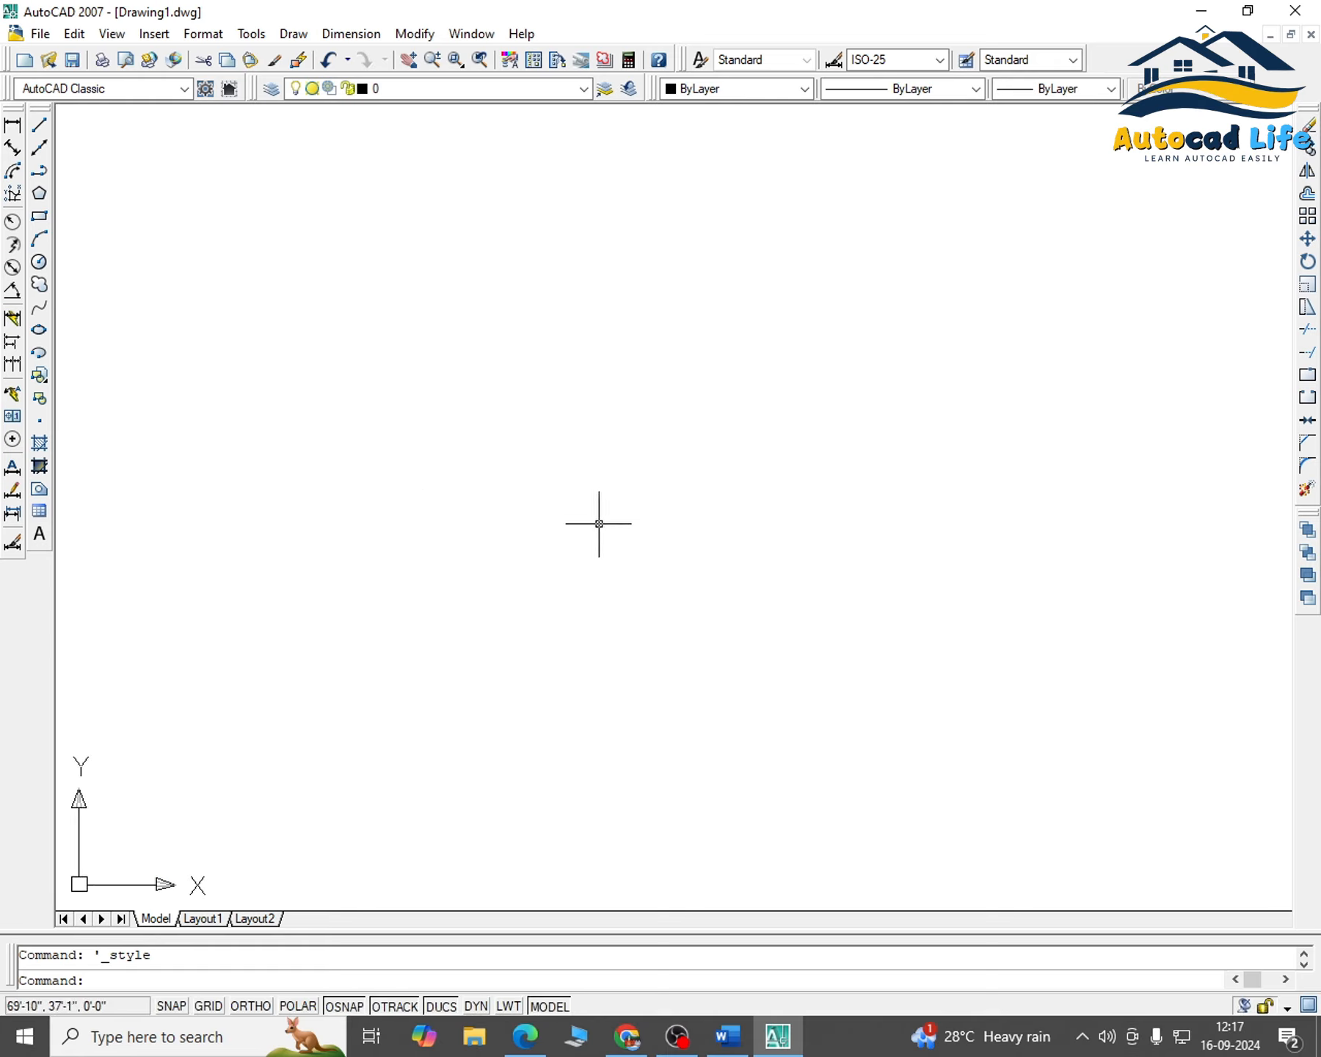
click(129, 35)
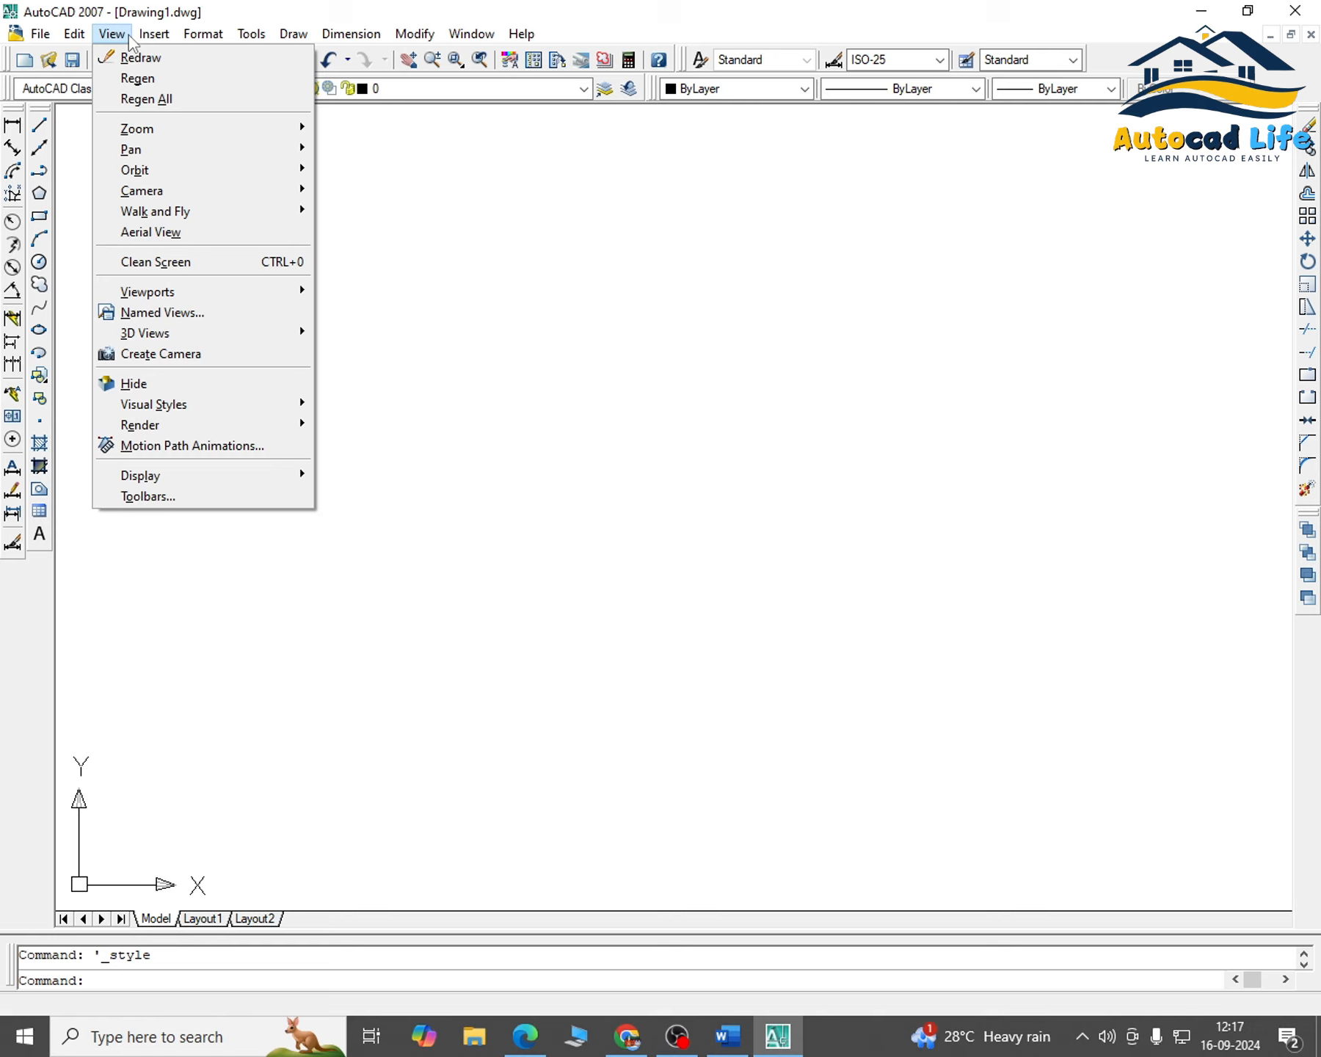
mouse_move(225, 480)
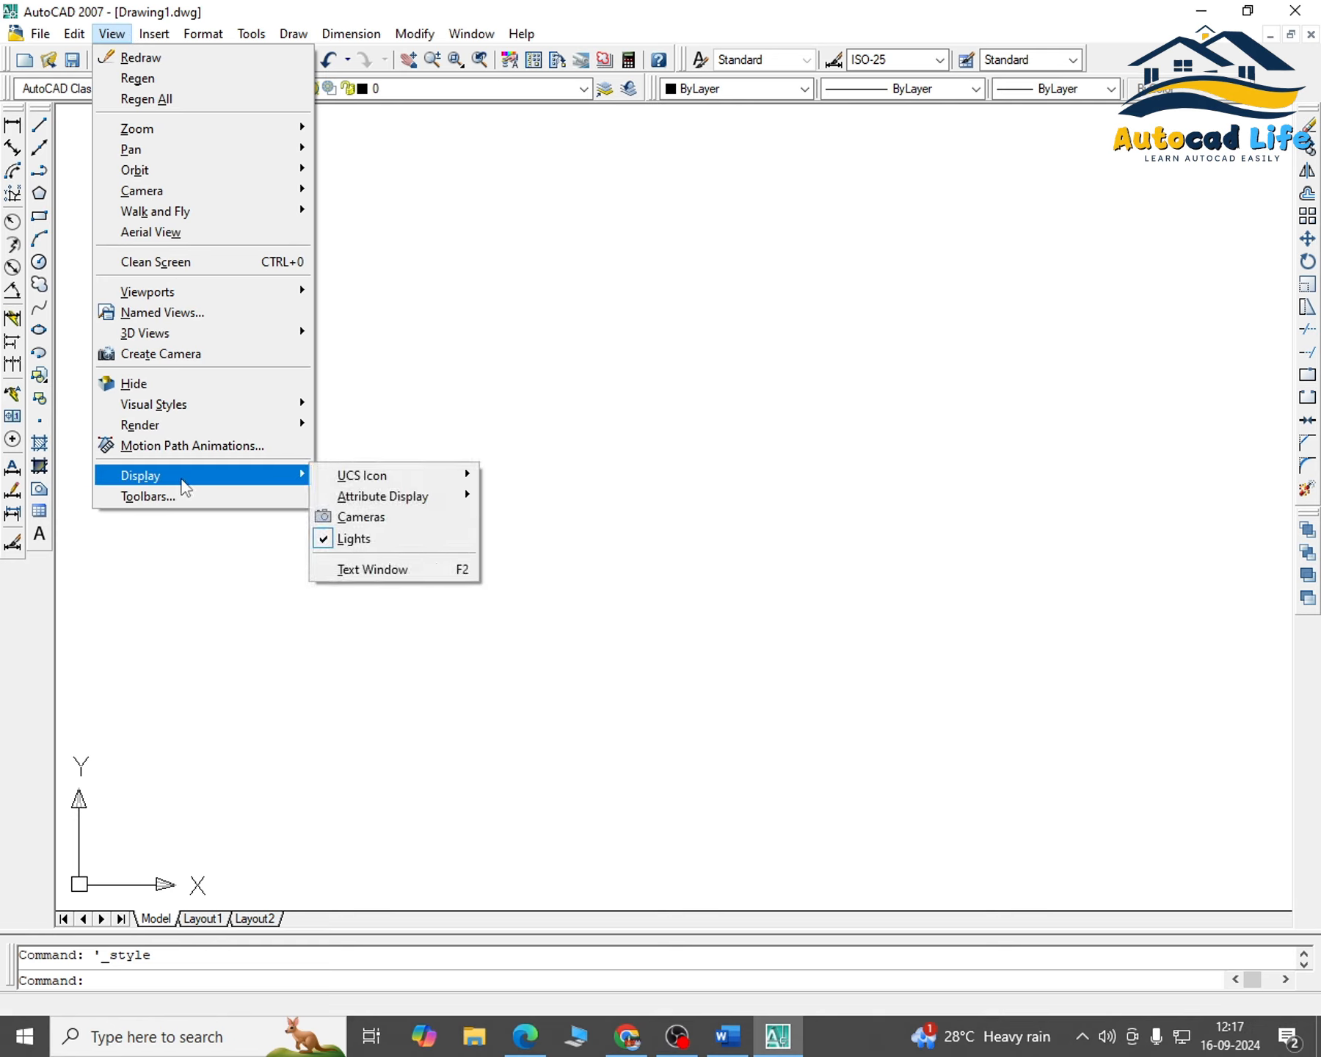
mouse_move(367, 476)
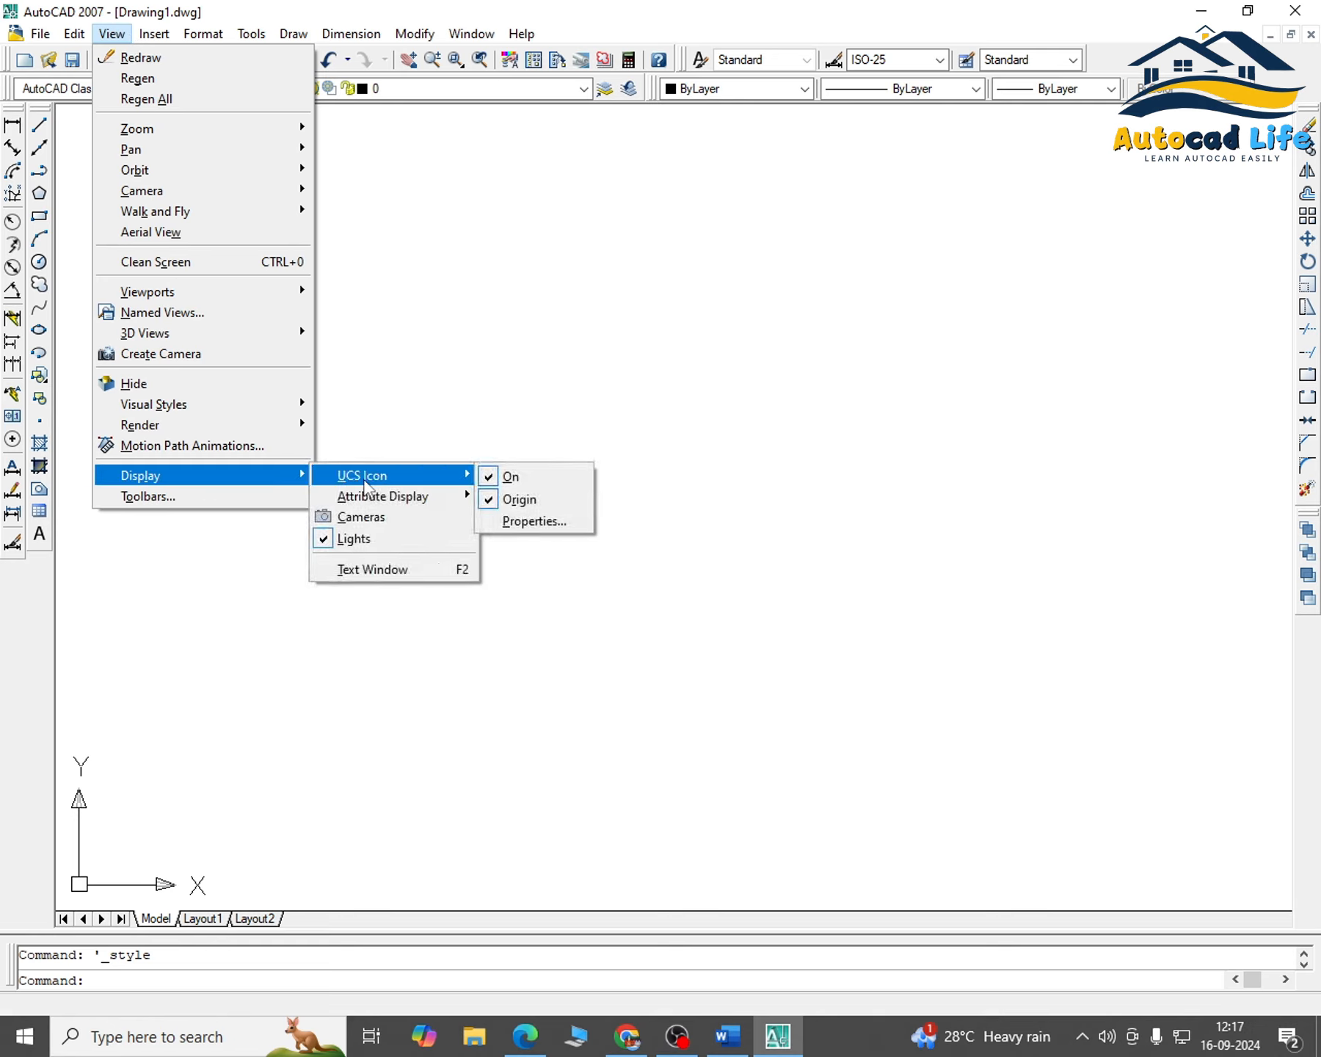
click(521, 500)
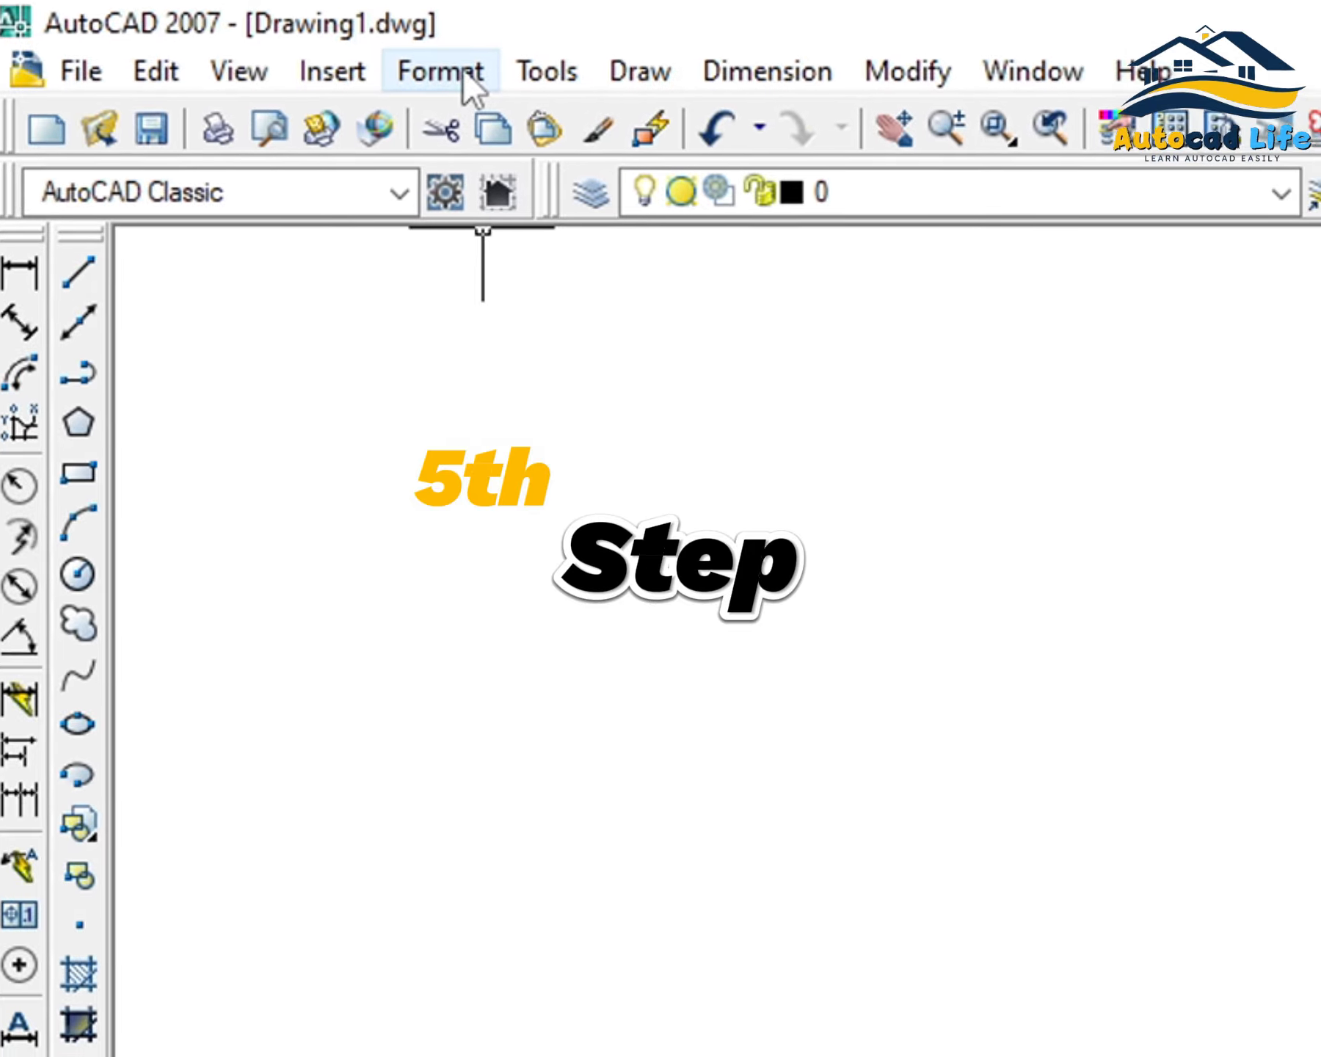
Set the drawing limits with the default lower-left corner and an upper-right corner of 1000,1000
click(469, 74)
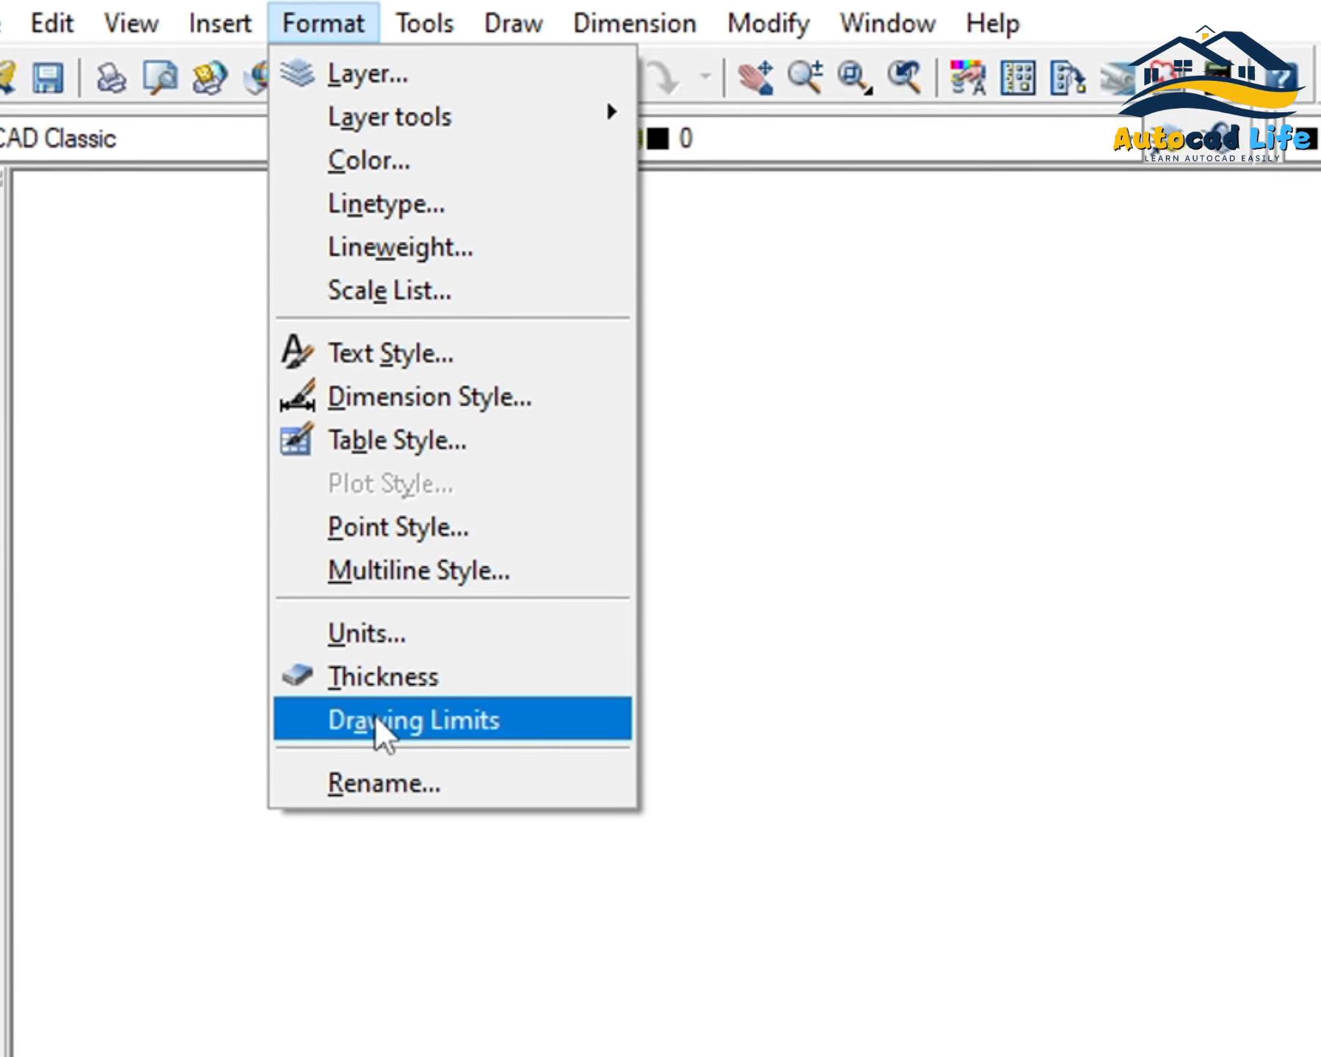
click(407, 741)
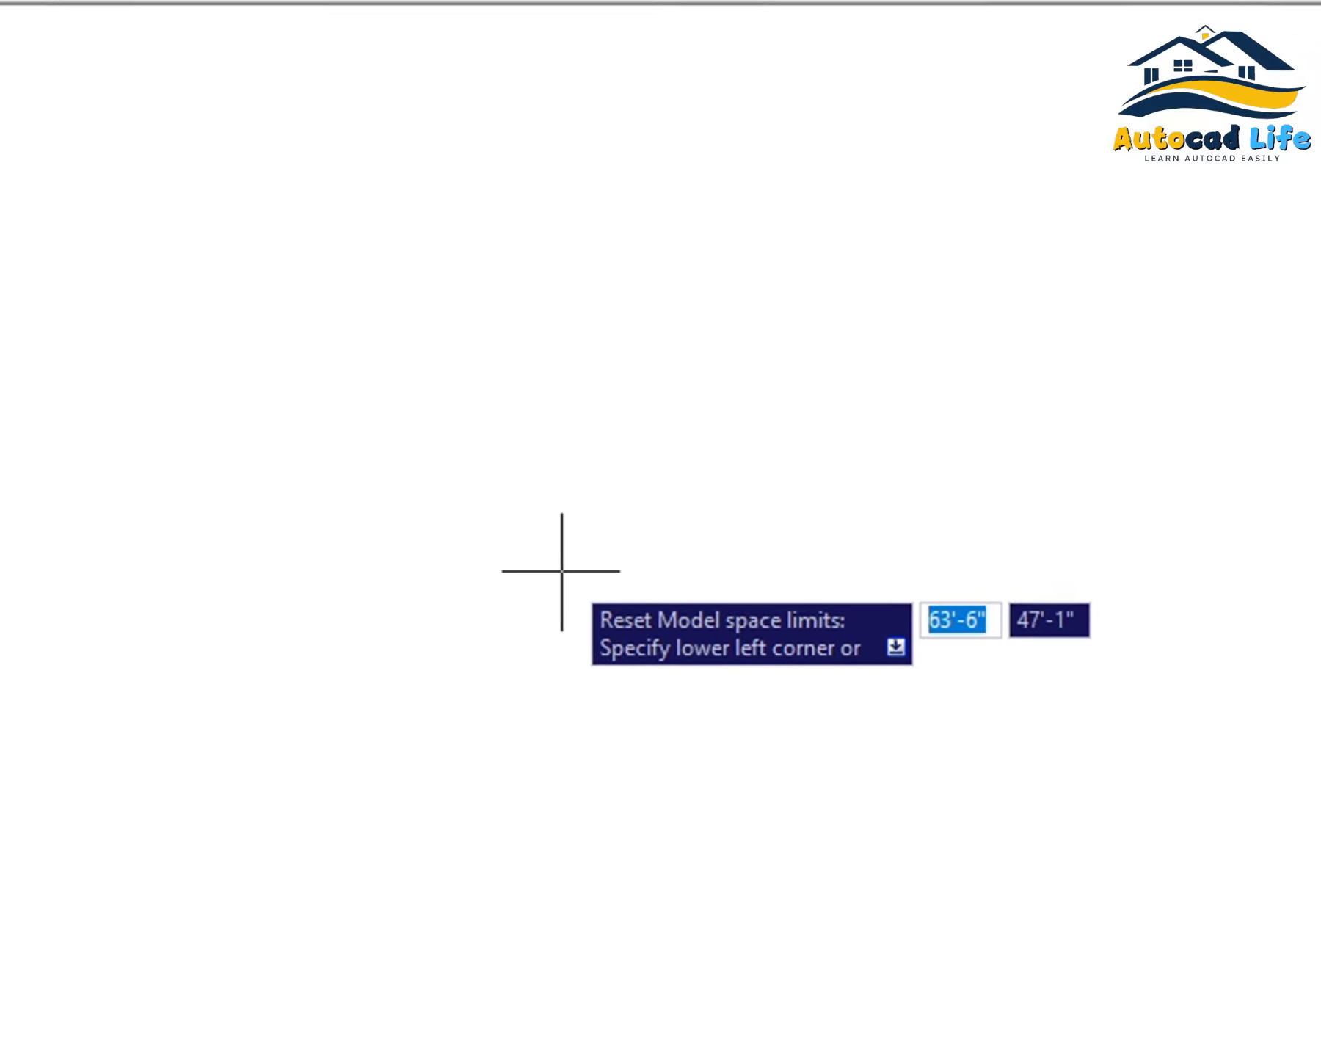
key(Return)
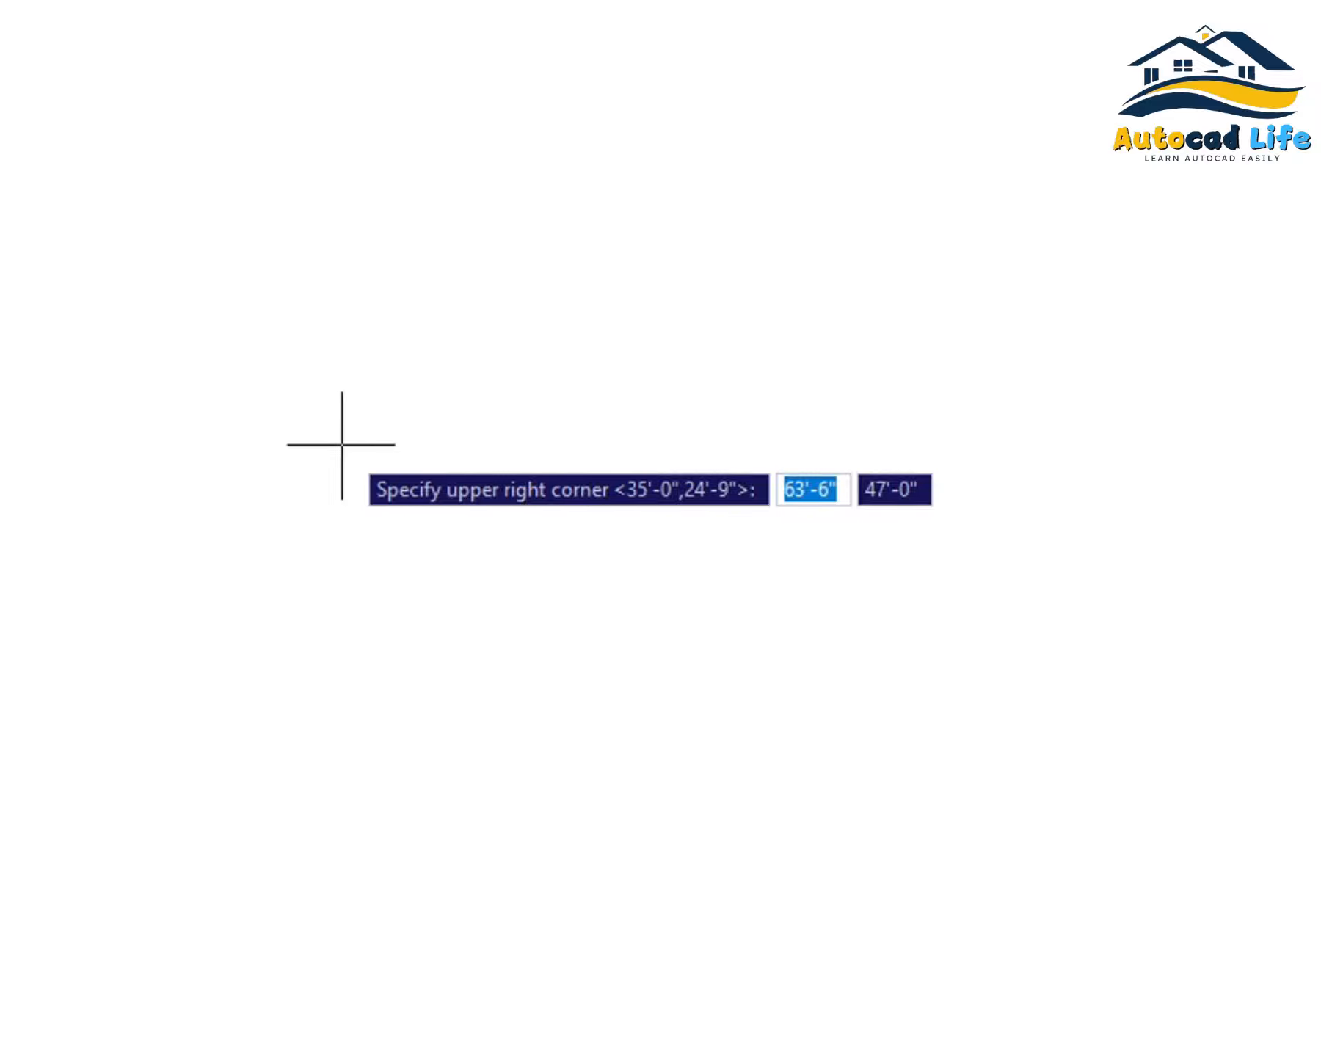
text(100)
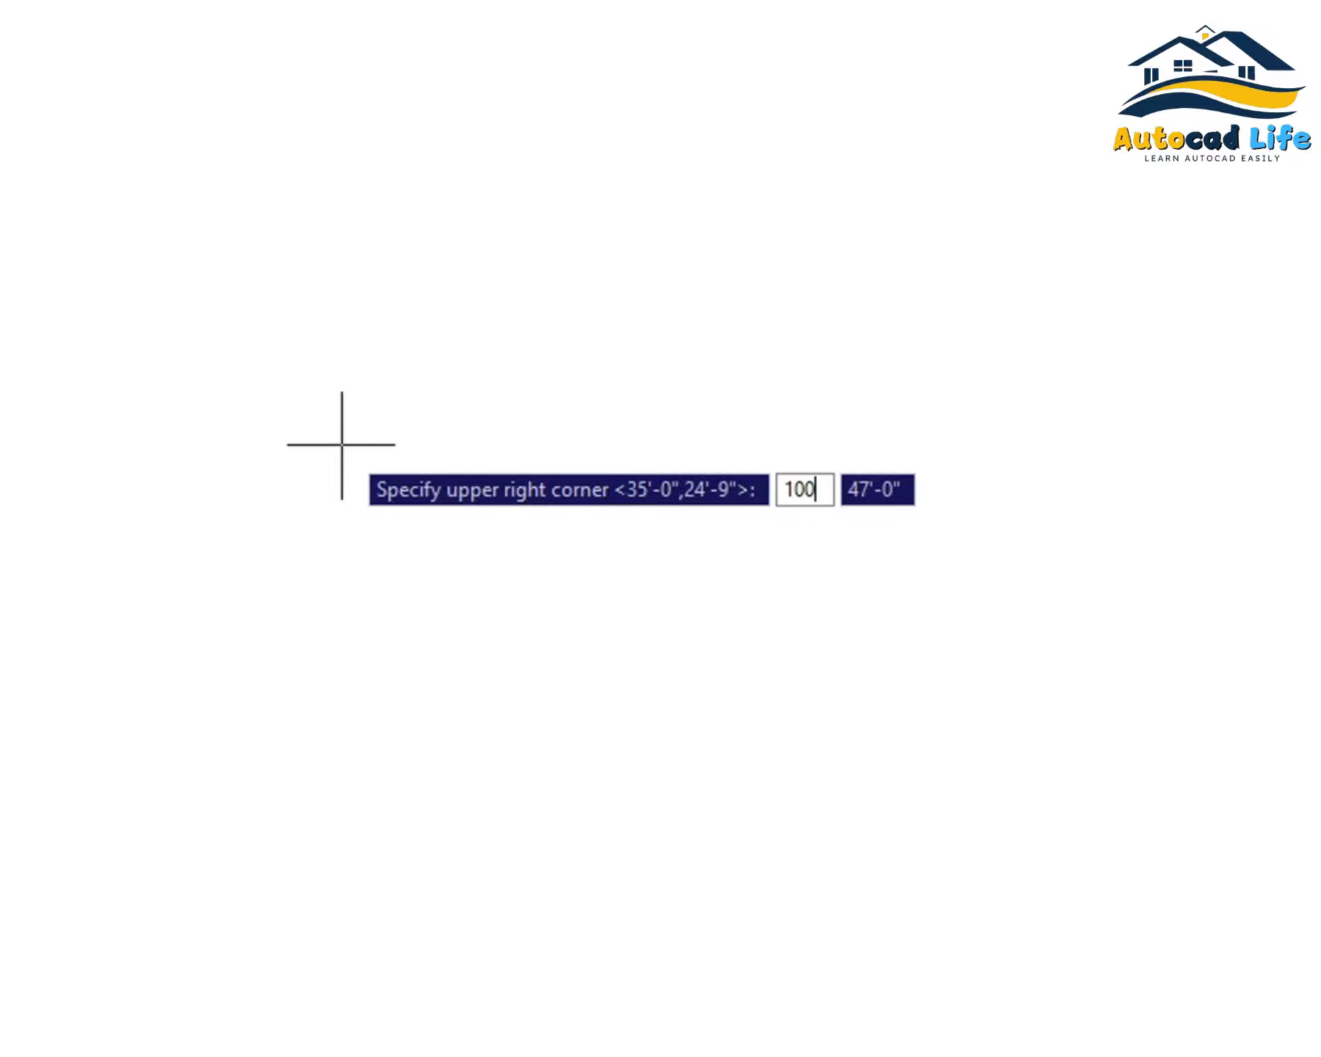
text(0)
key(Tab)
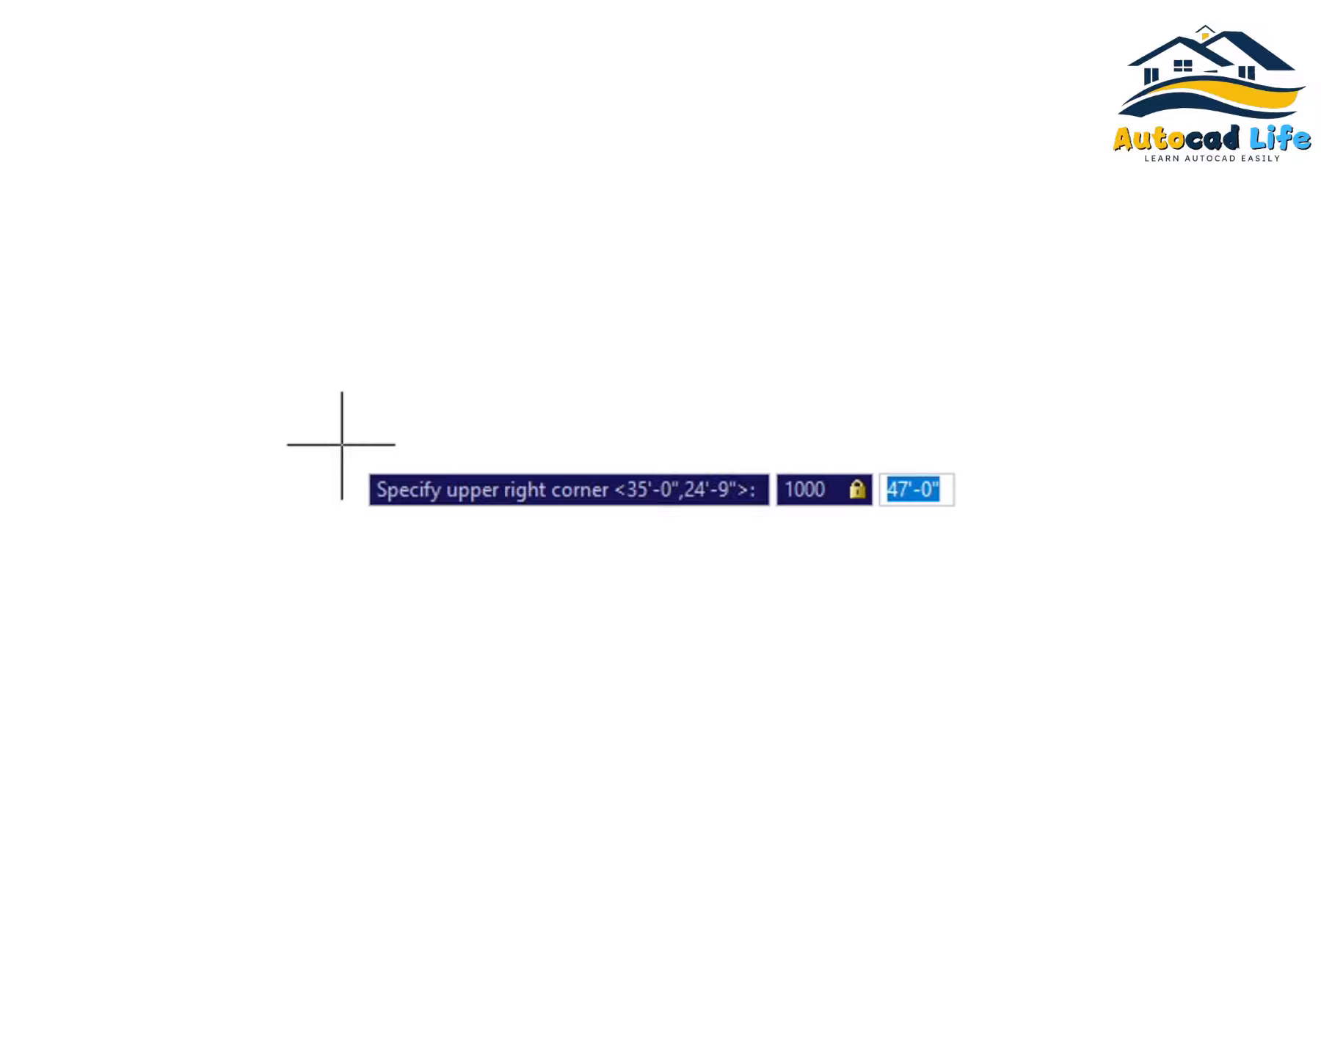
text(1000)
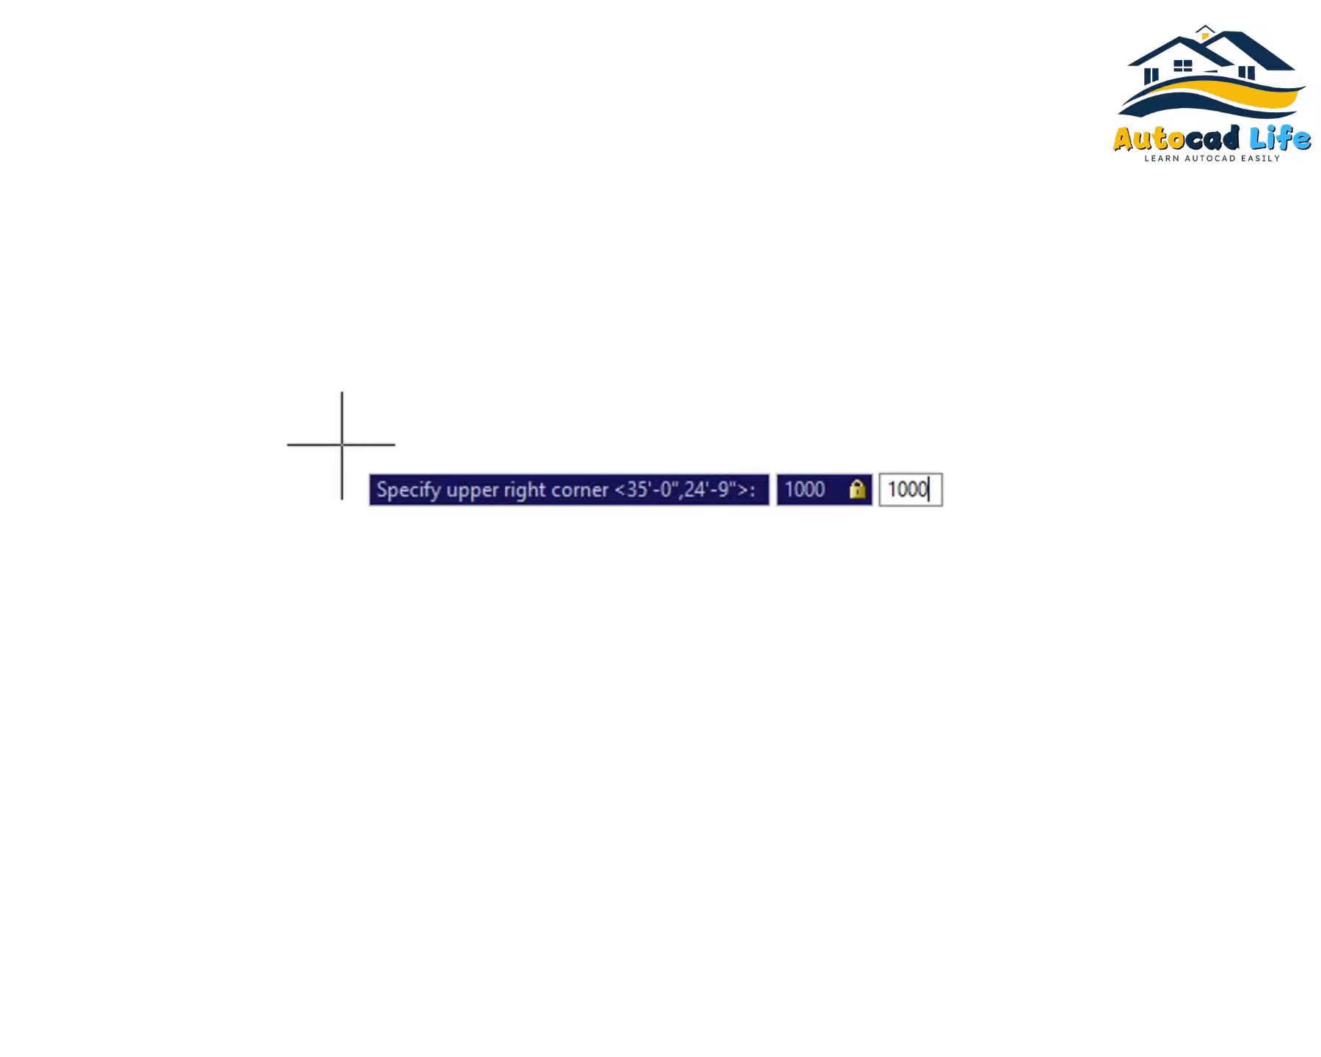
key(Return)
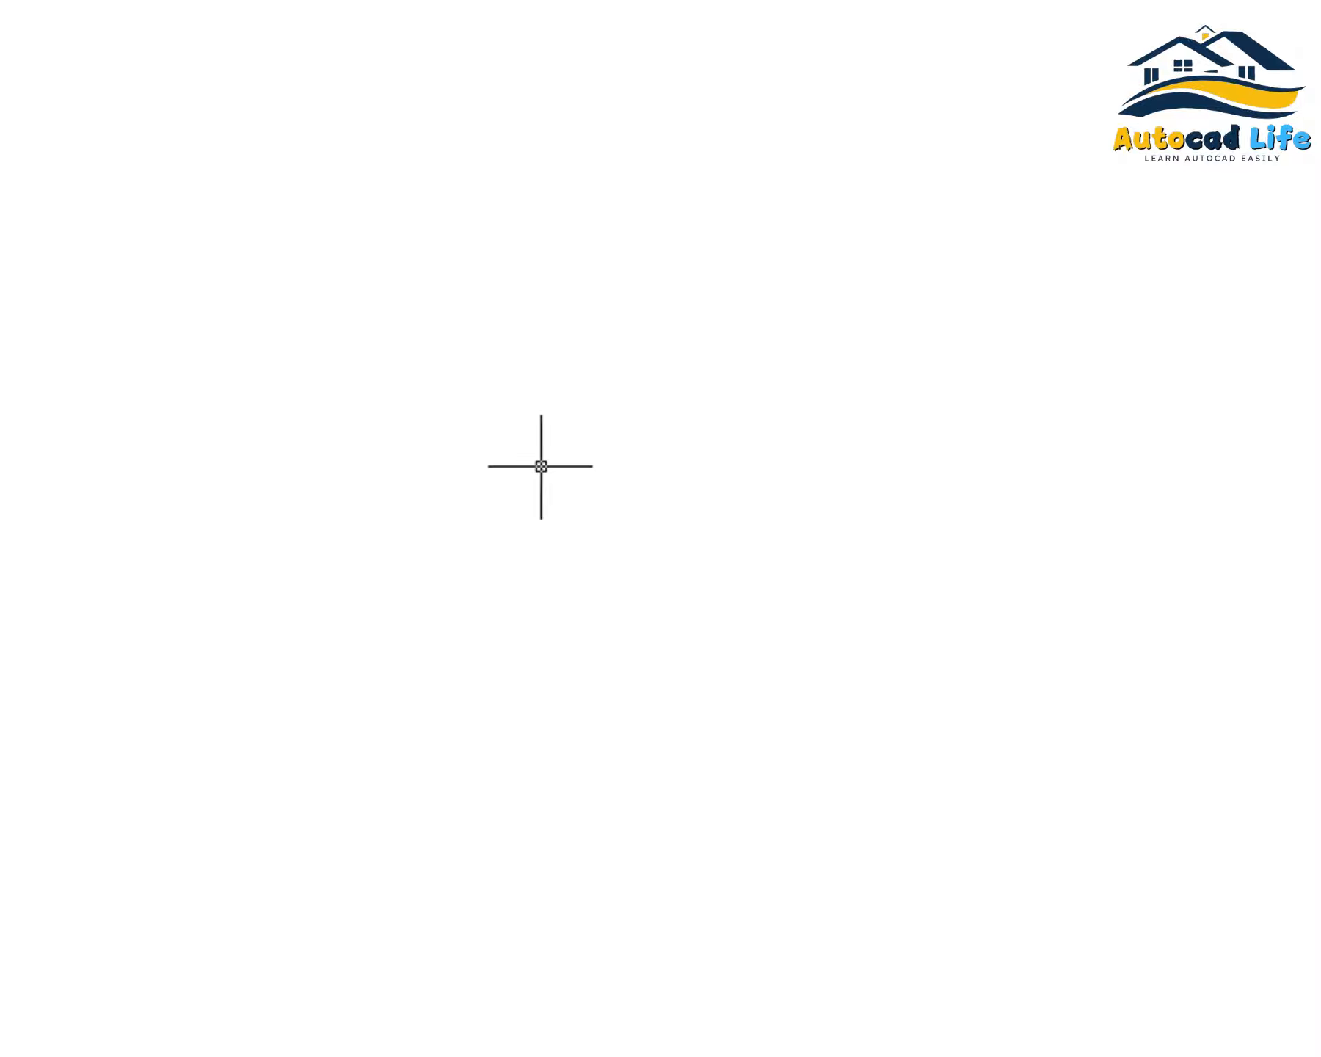
Zoom to All so the view covers the full drawing limits, and leave realtime zoom
text(z)
key(Return)
text(a)
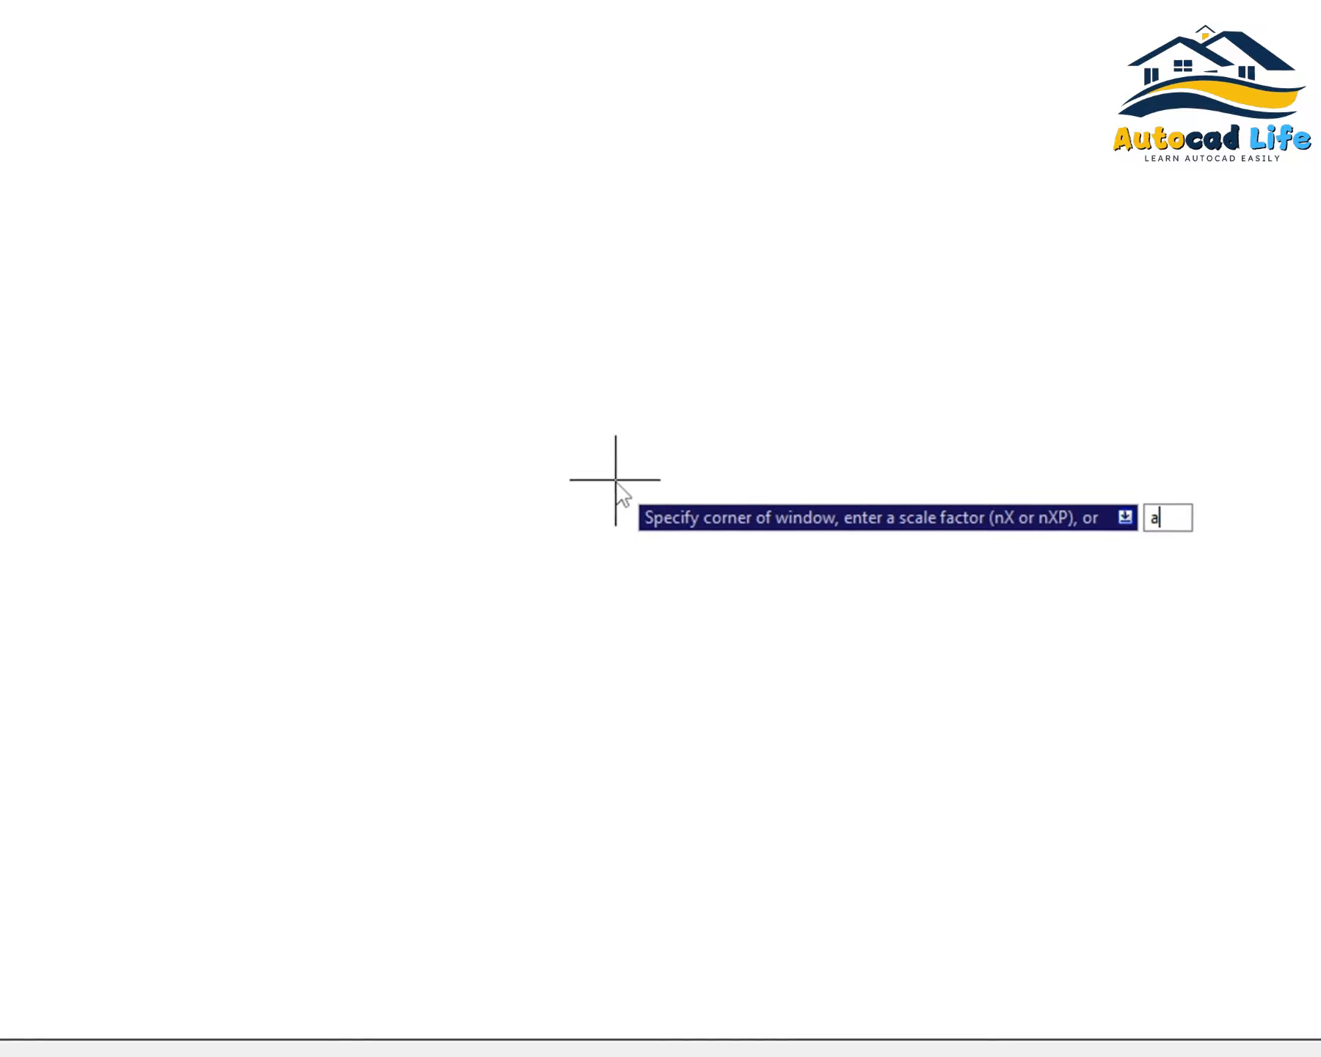
key(Return)
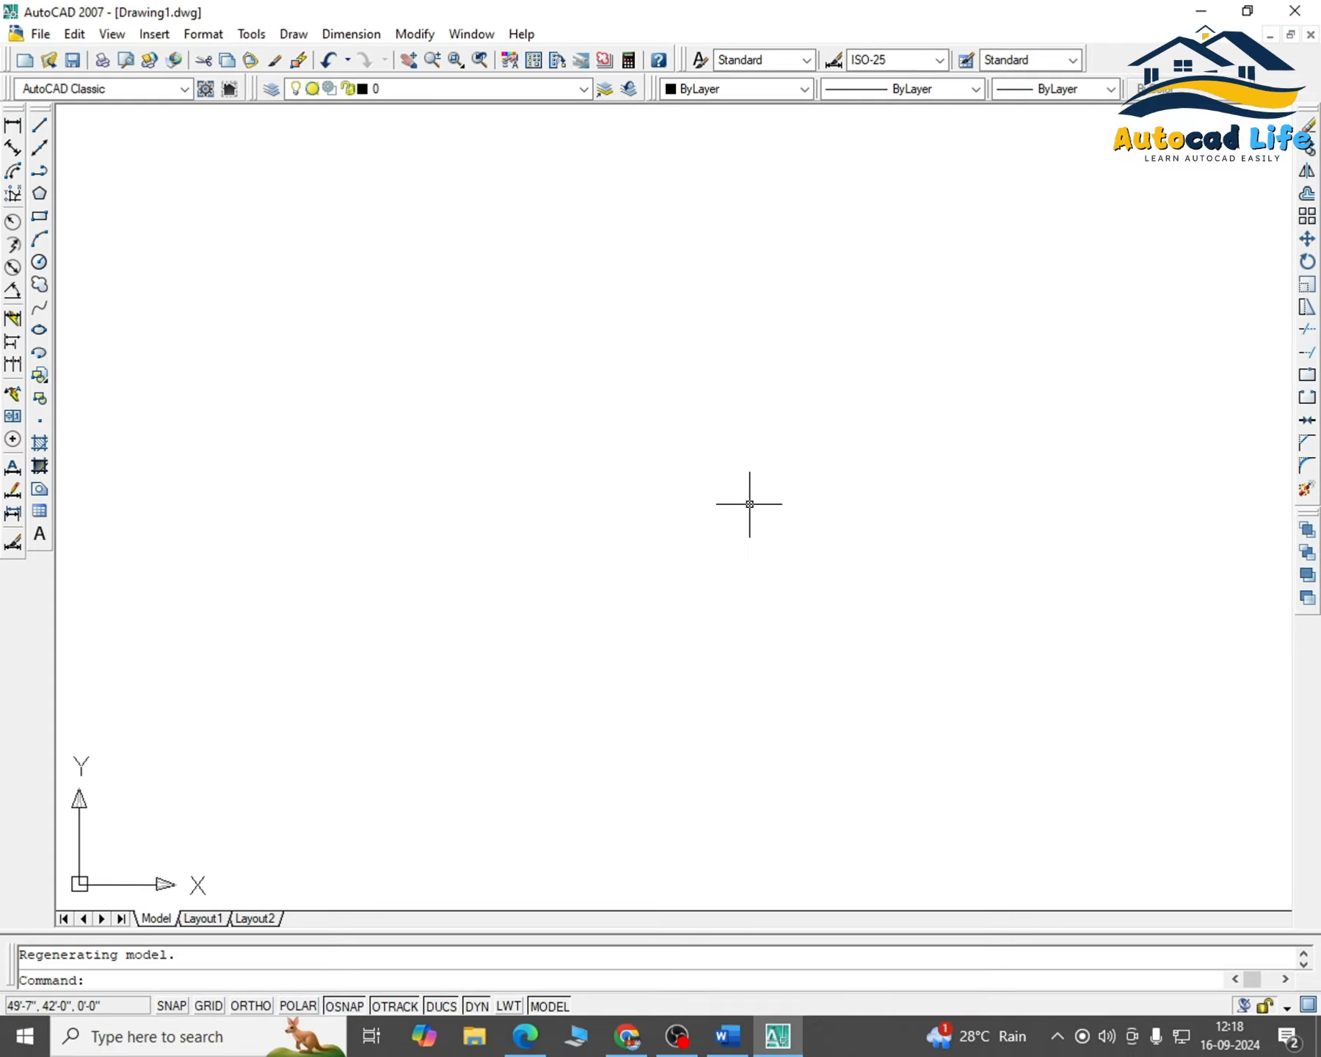
key(Return)
key(Return)
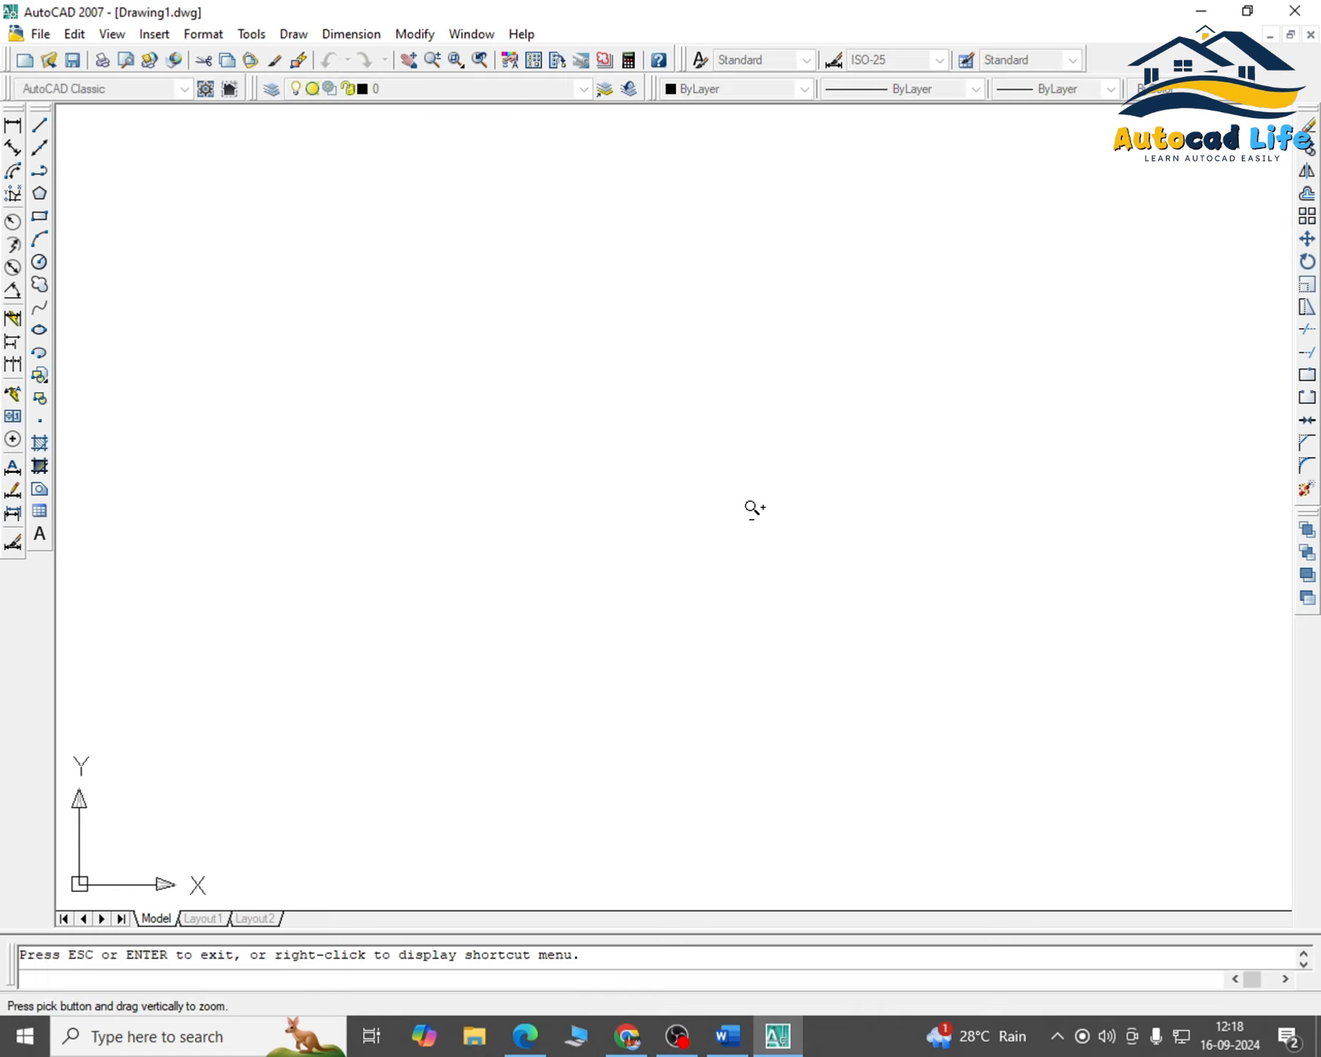
key(Return)
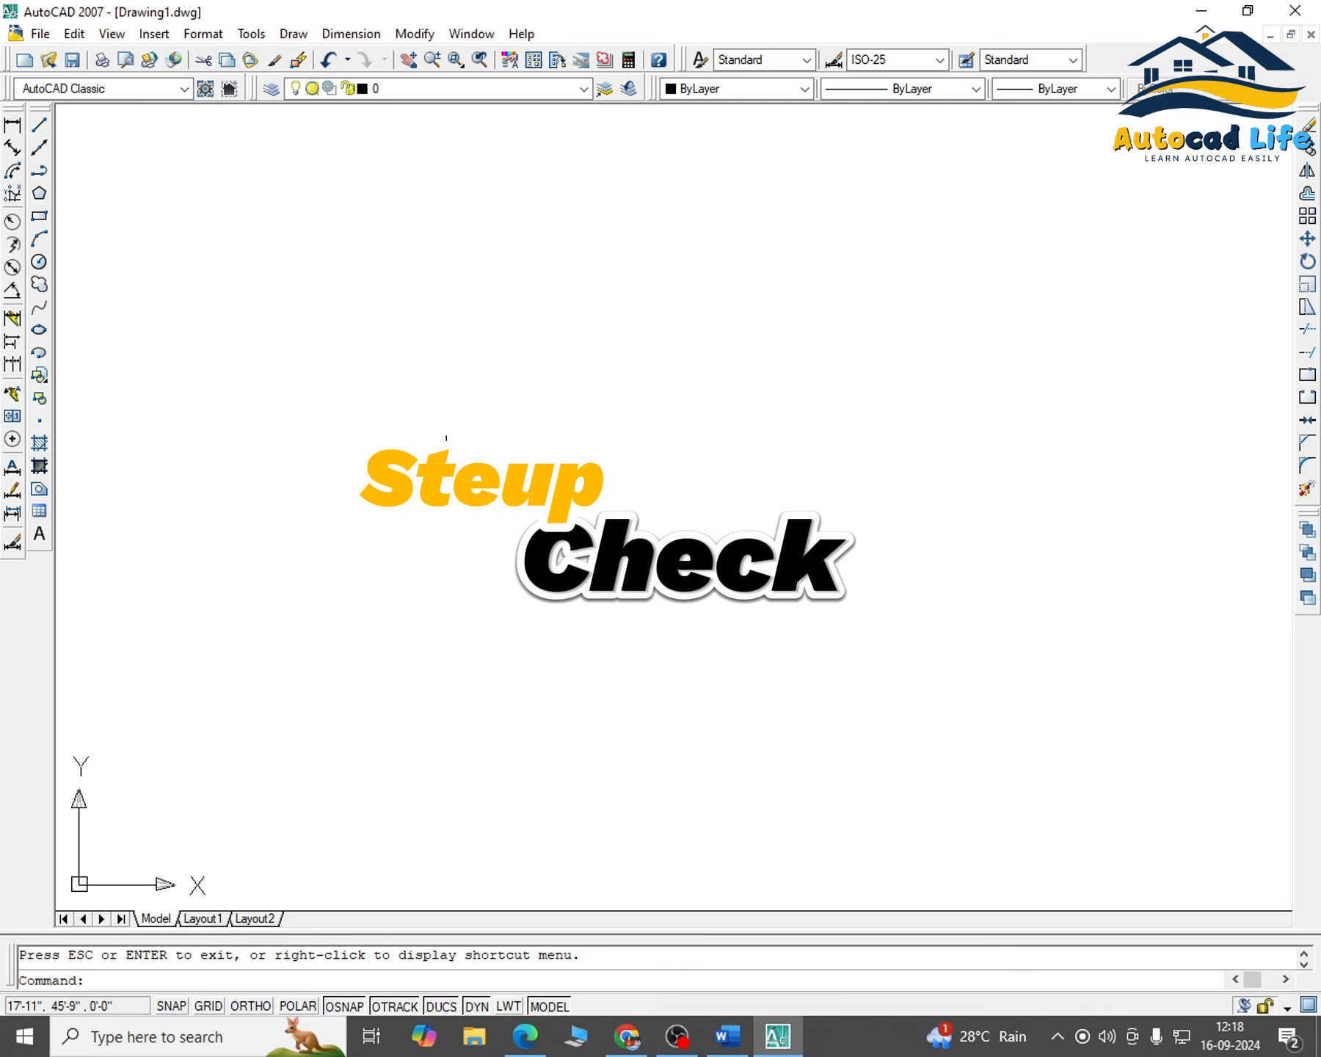
Draw a horizontal line 10' long in the upper part of the drawing with Ortho on
click(39, 125)
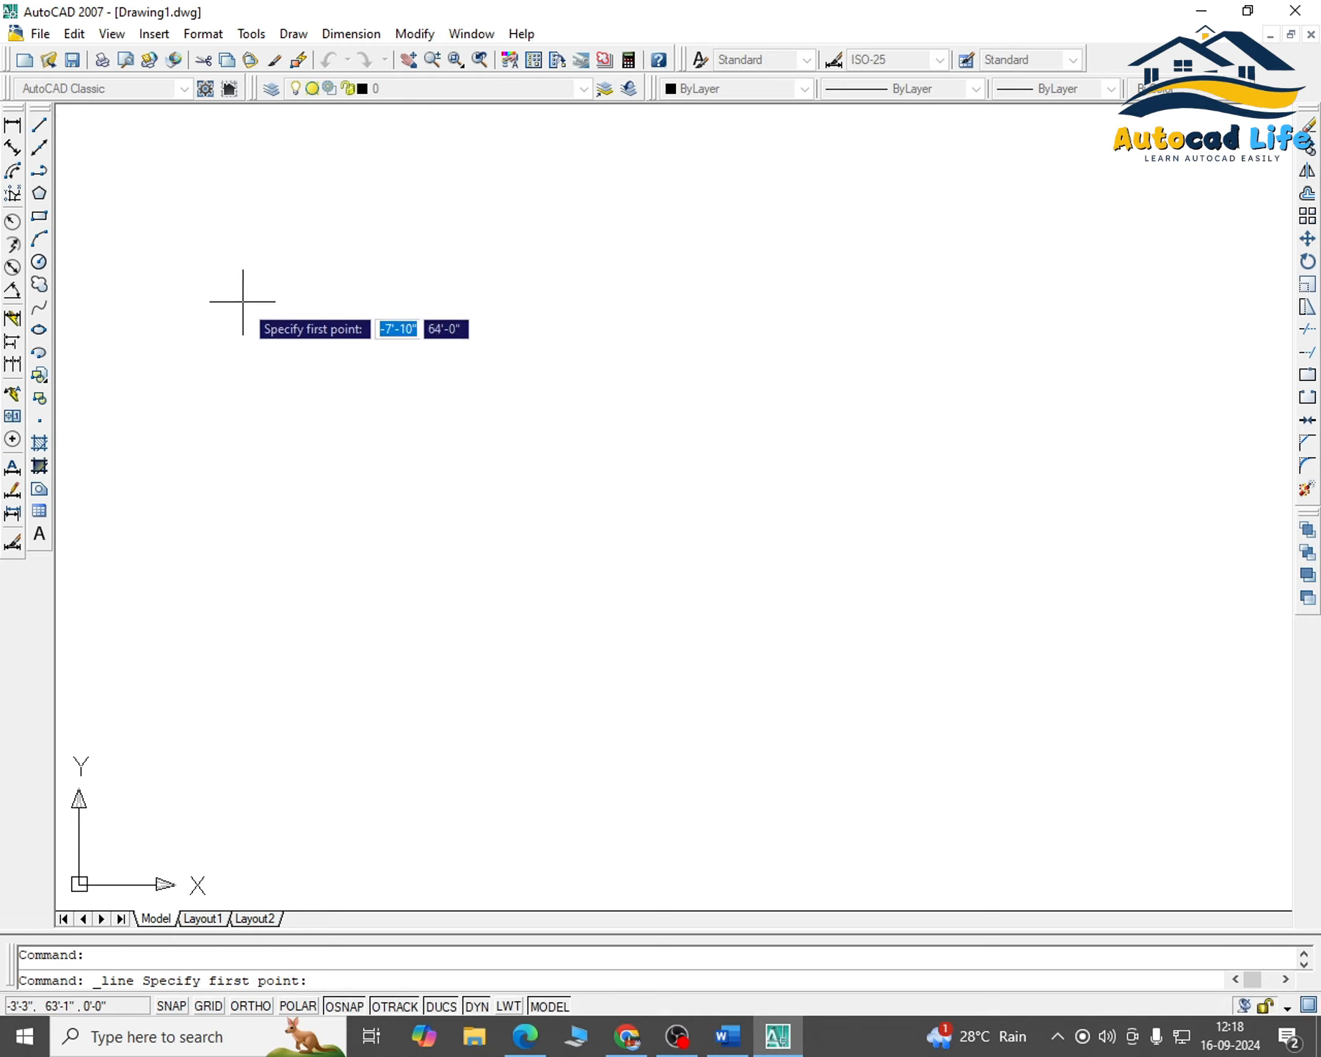
click(397, 326)
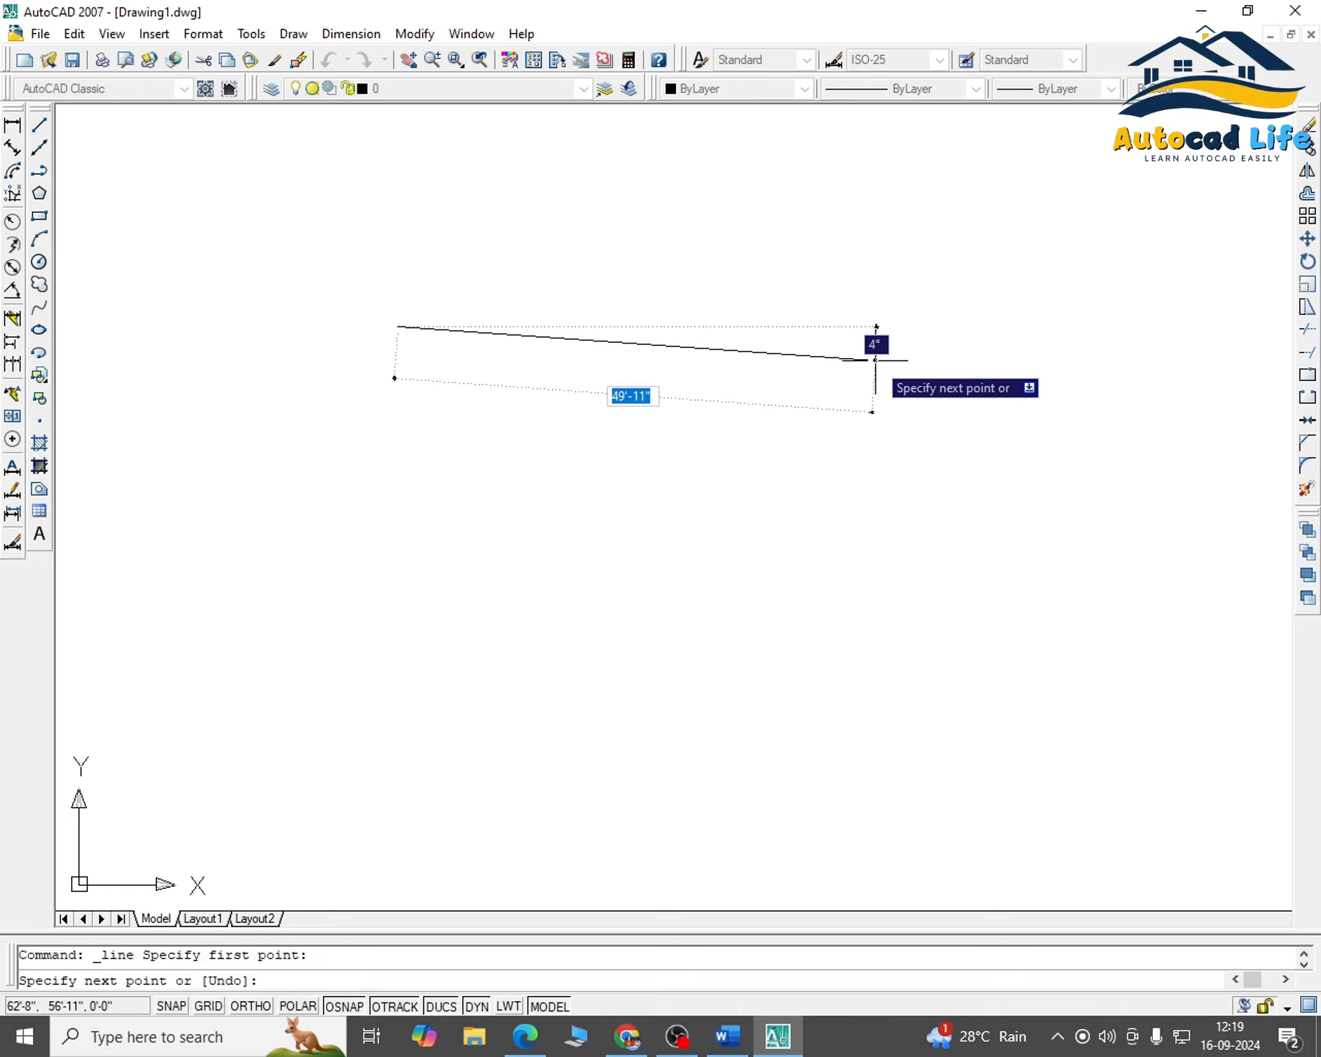
key(F8)
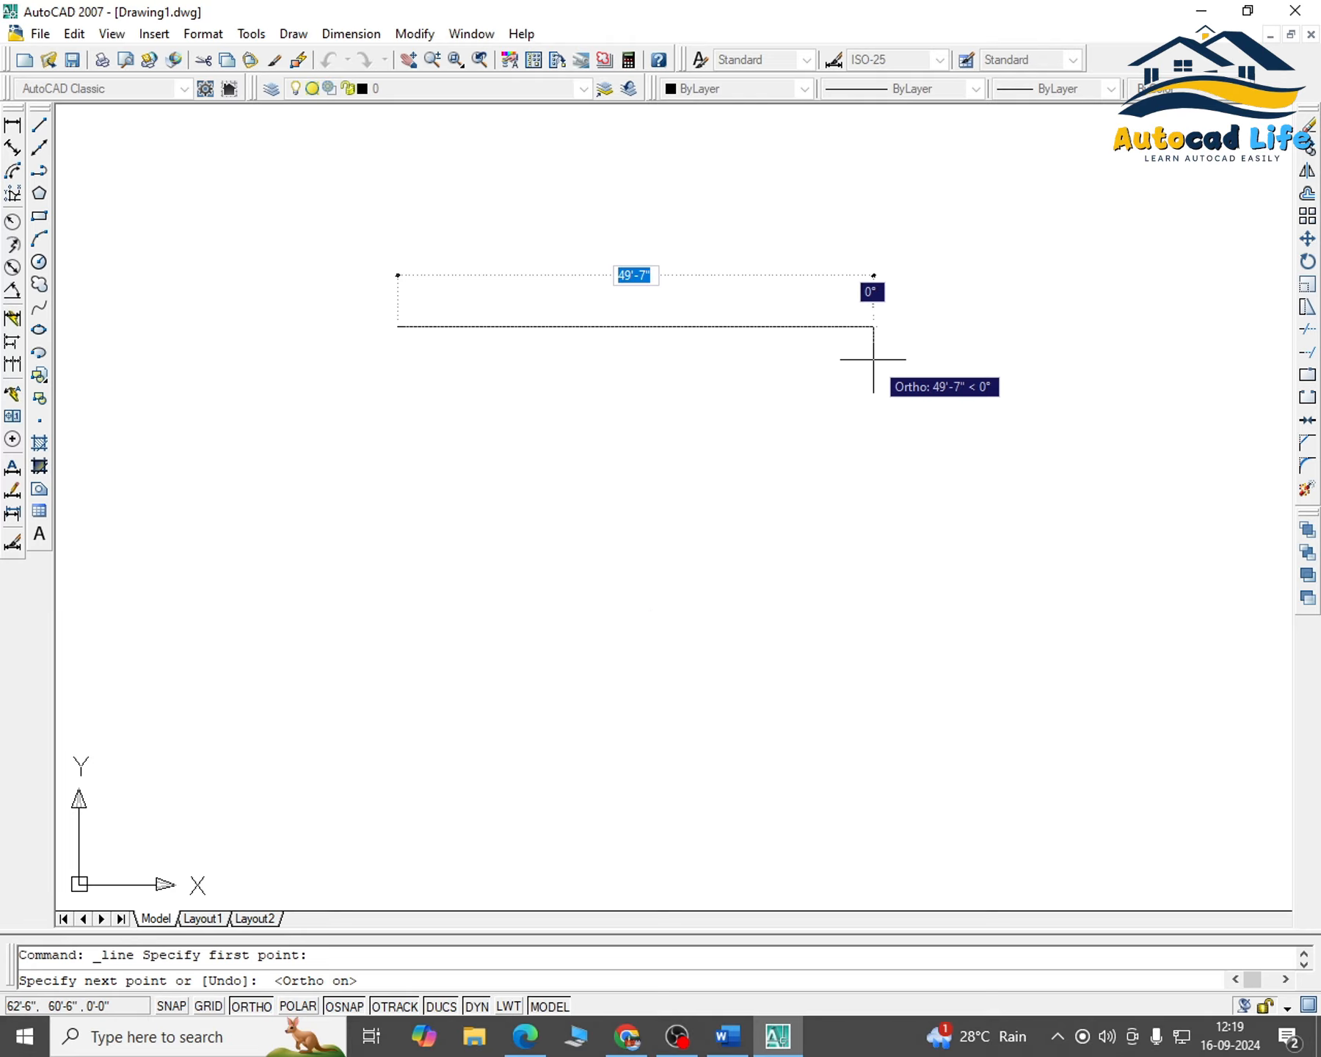
text(1)
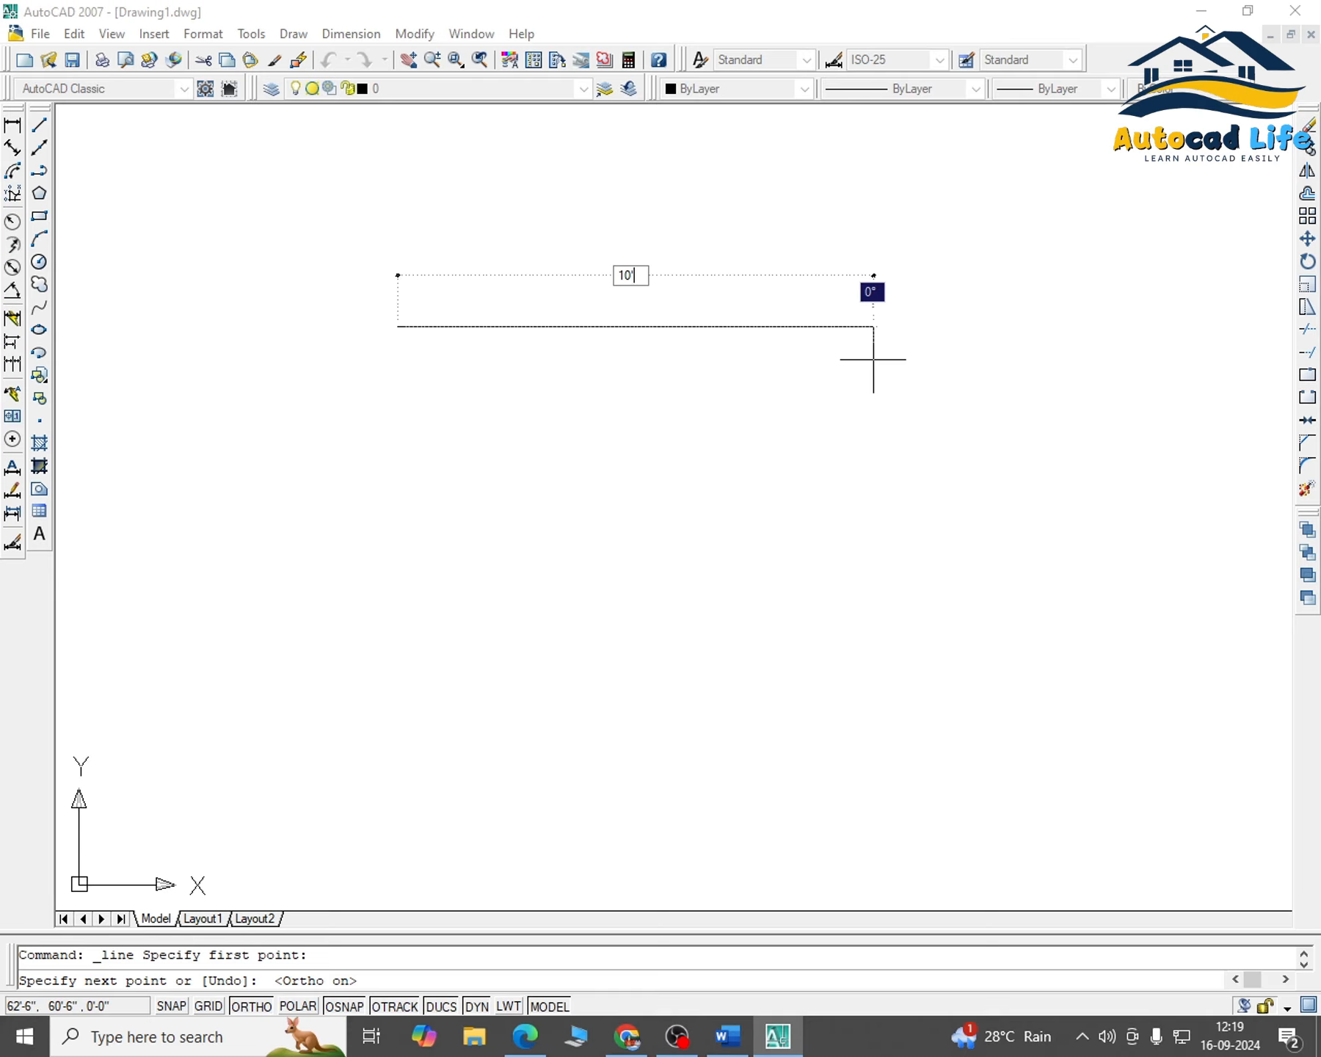
text(0')
key(Return)
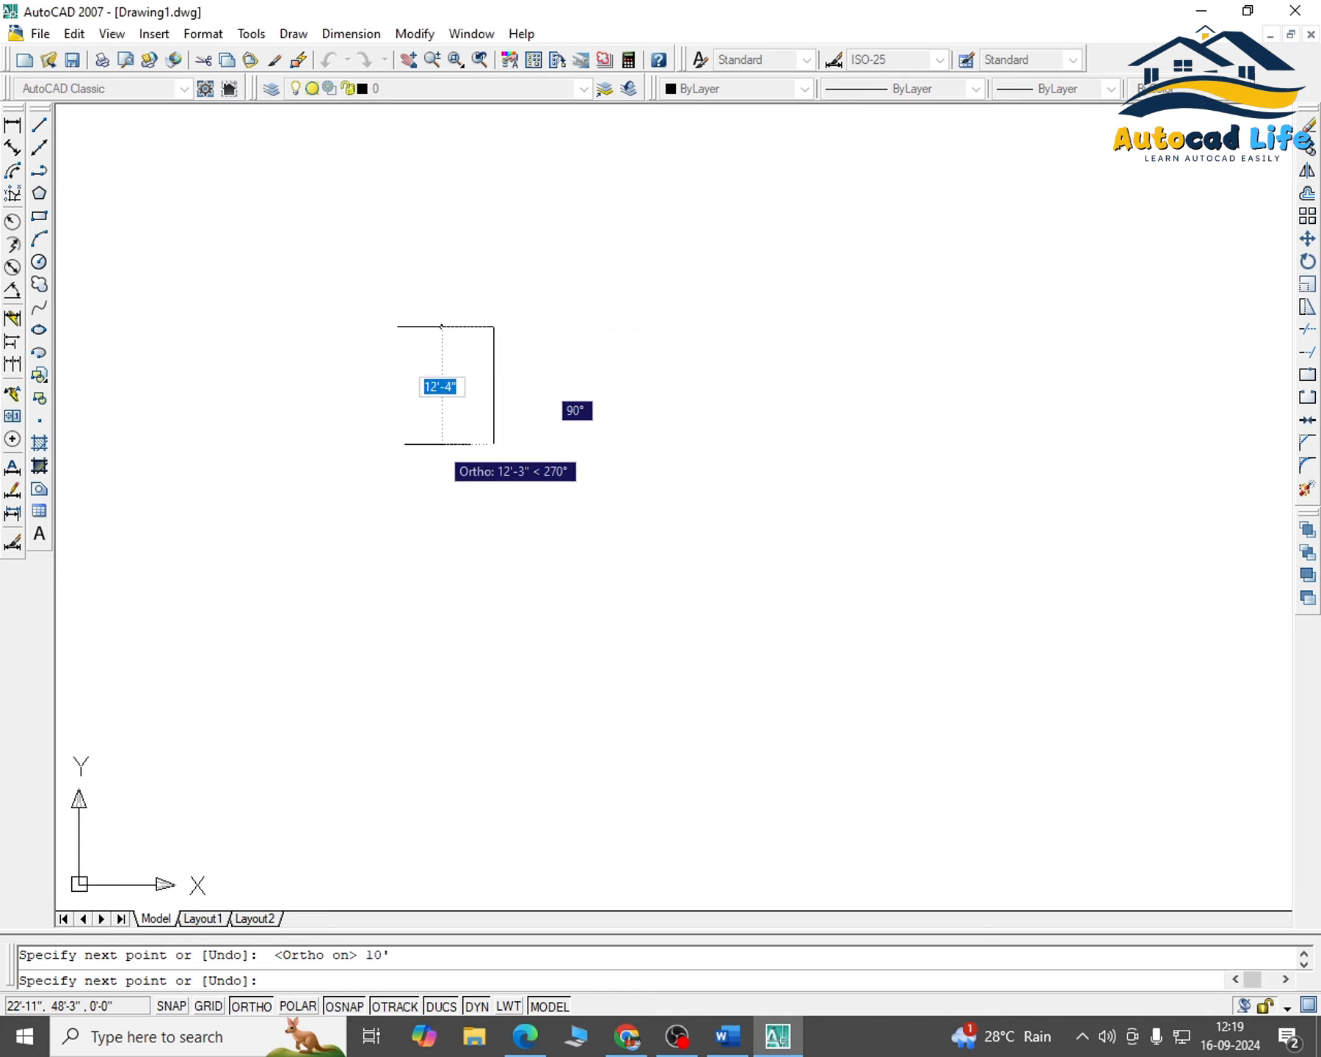
key(Escape)
scroll(436, 359, up, 8)
middle_drag(458, 387, 606, 325)
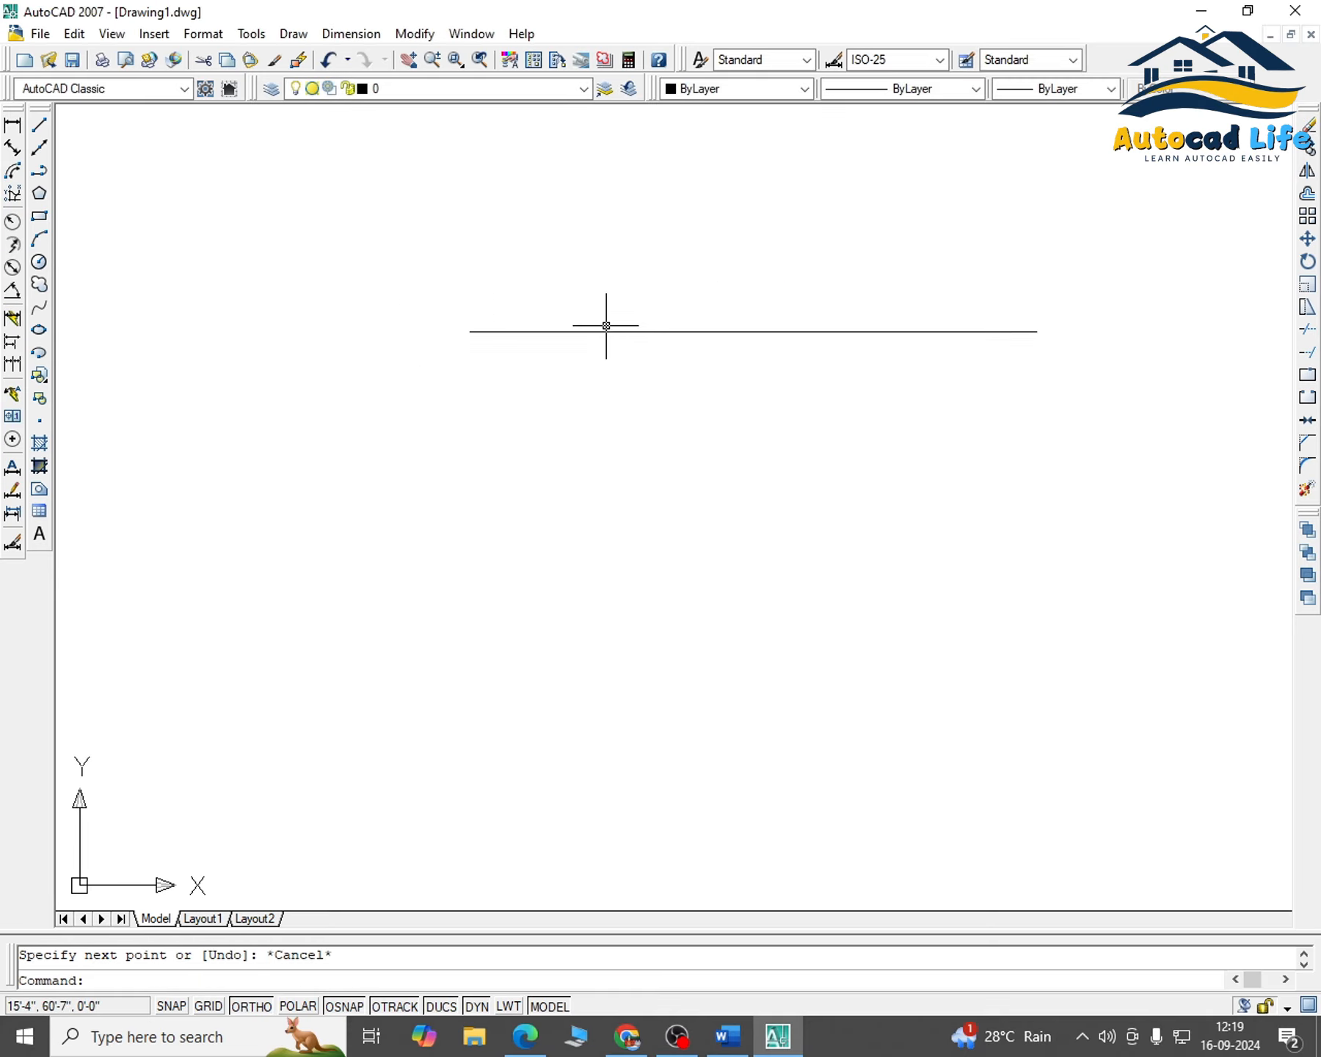
Undock the Dimension toolbar into the drawing area and close it
click(14, 128)
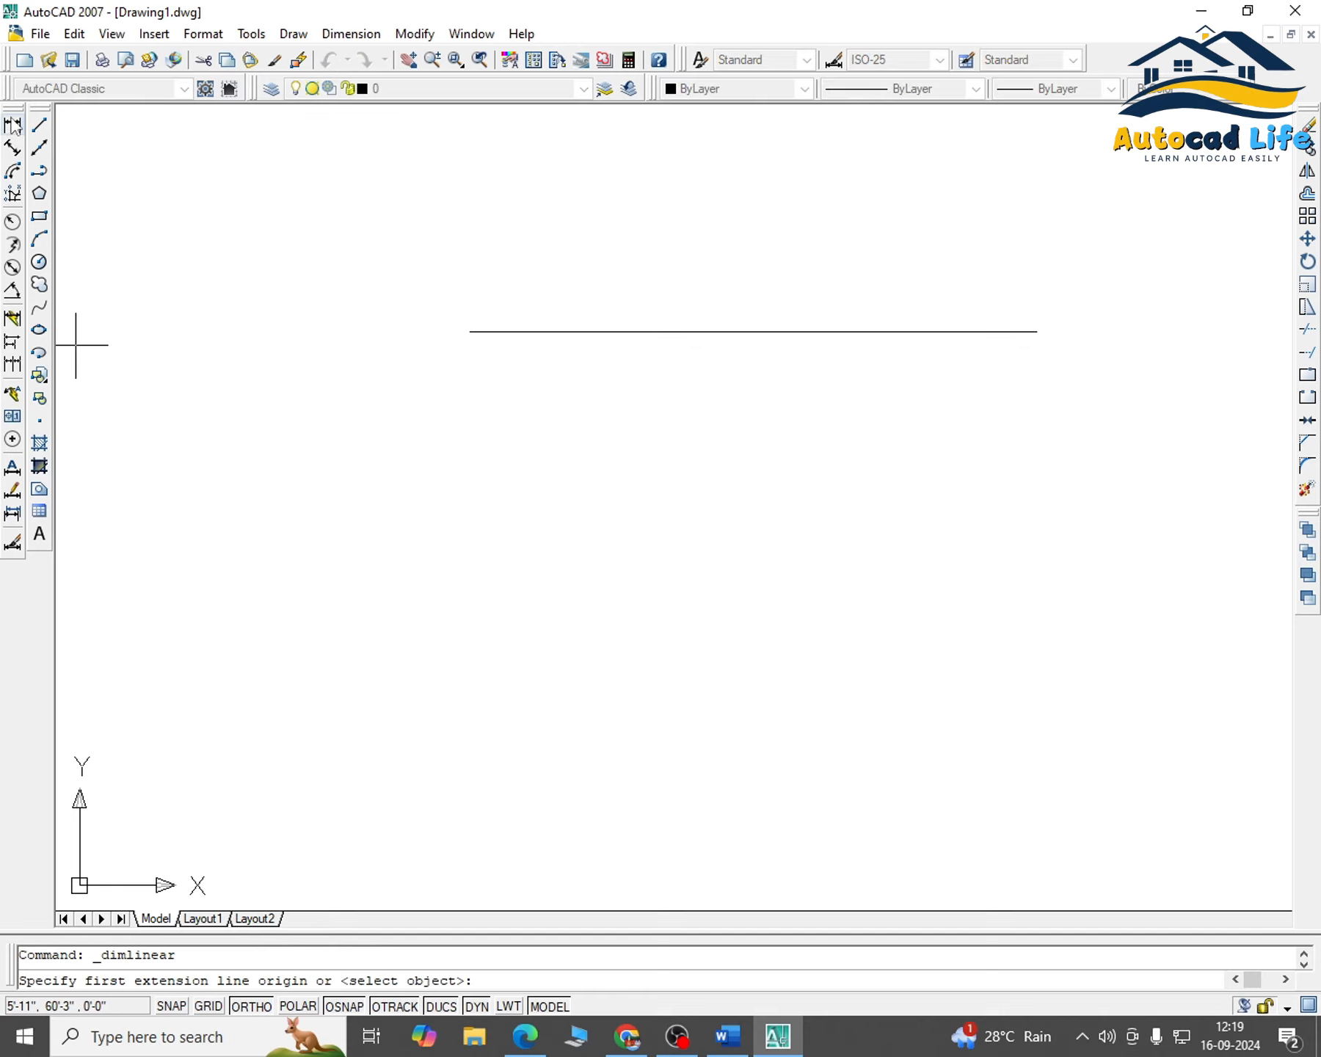
drag(14, 108, 431, 169)
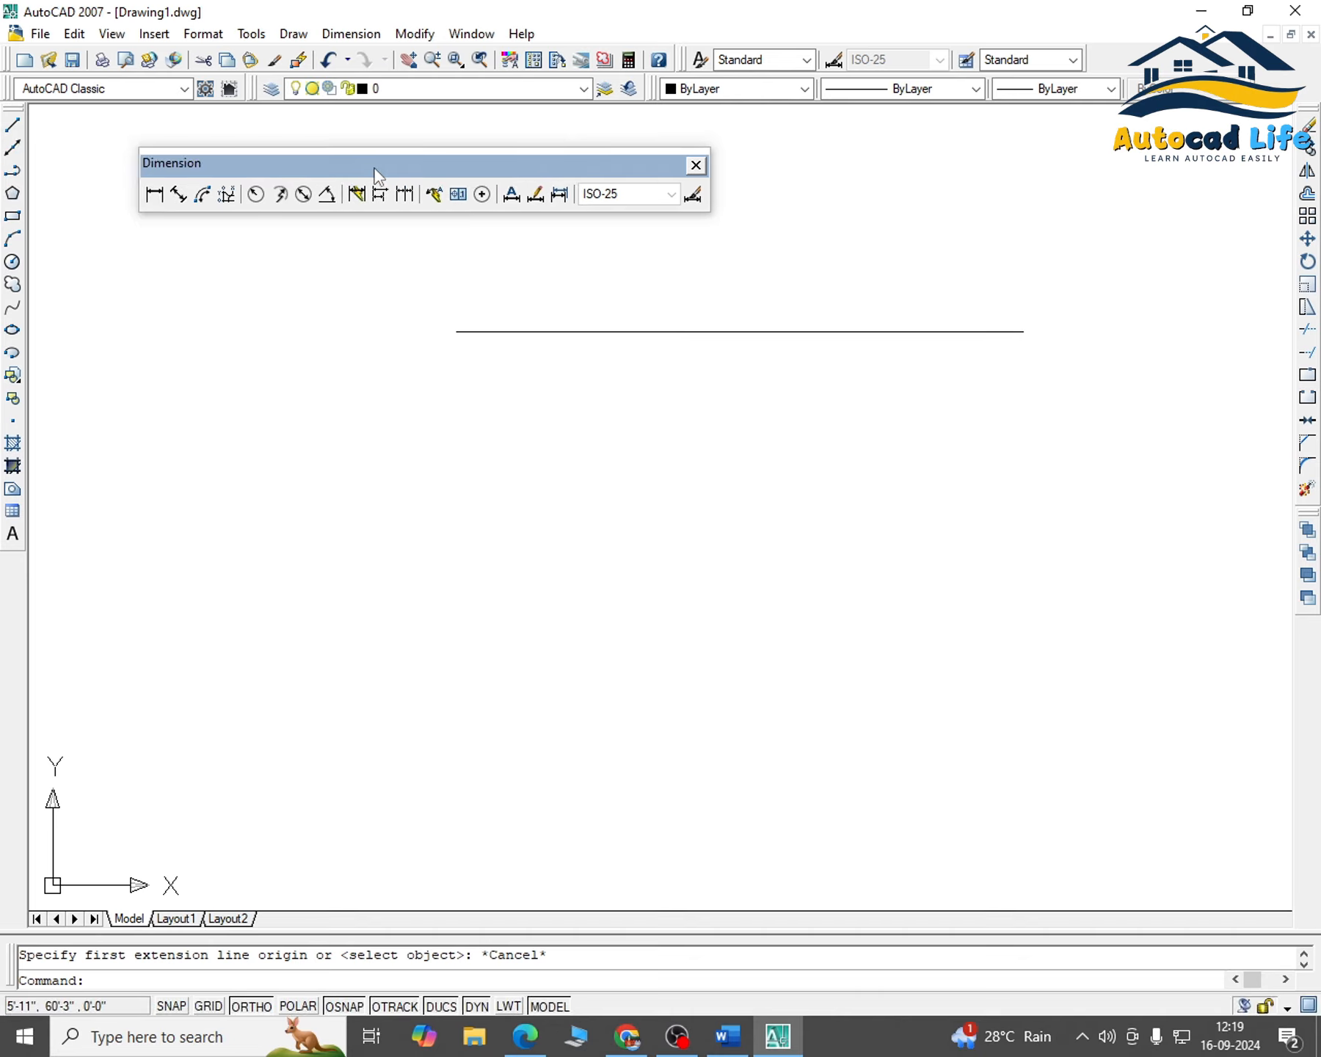
click(695, 165)
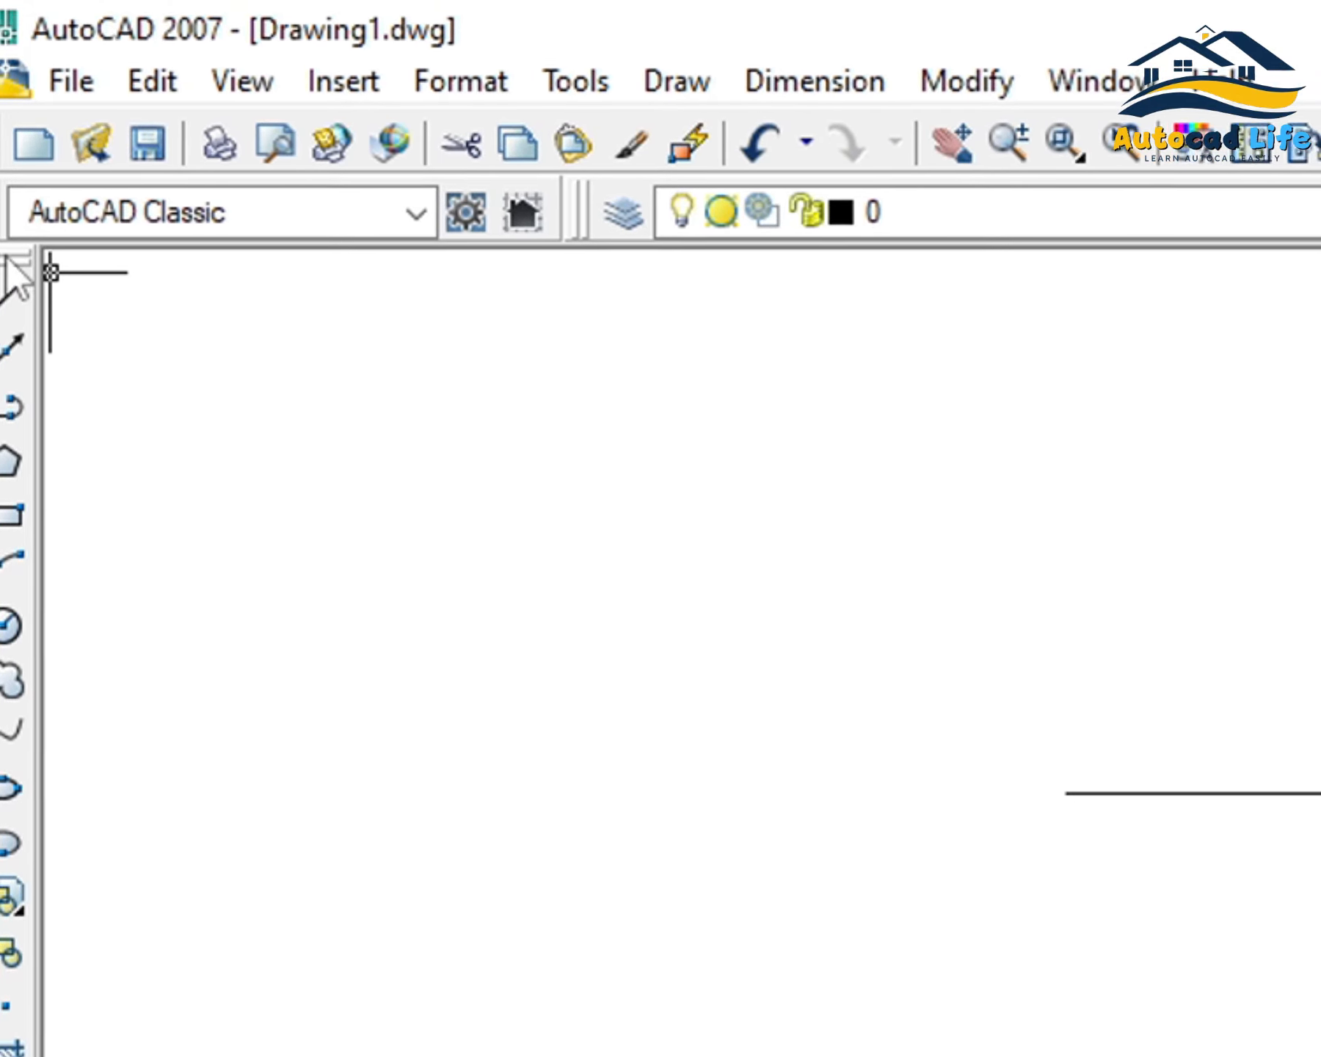
Display the Dimension toolbar again and dock it beside the Draw toolbar
right_click(9, 219)
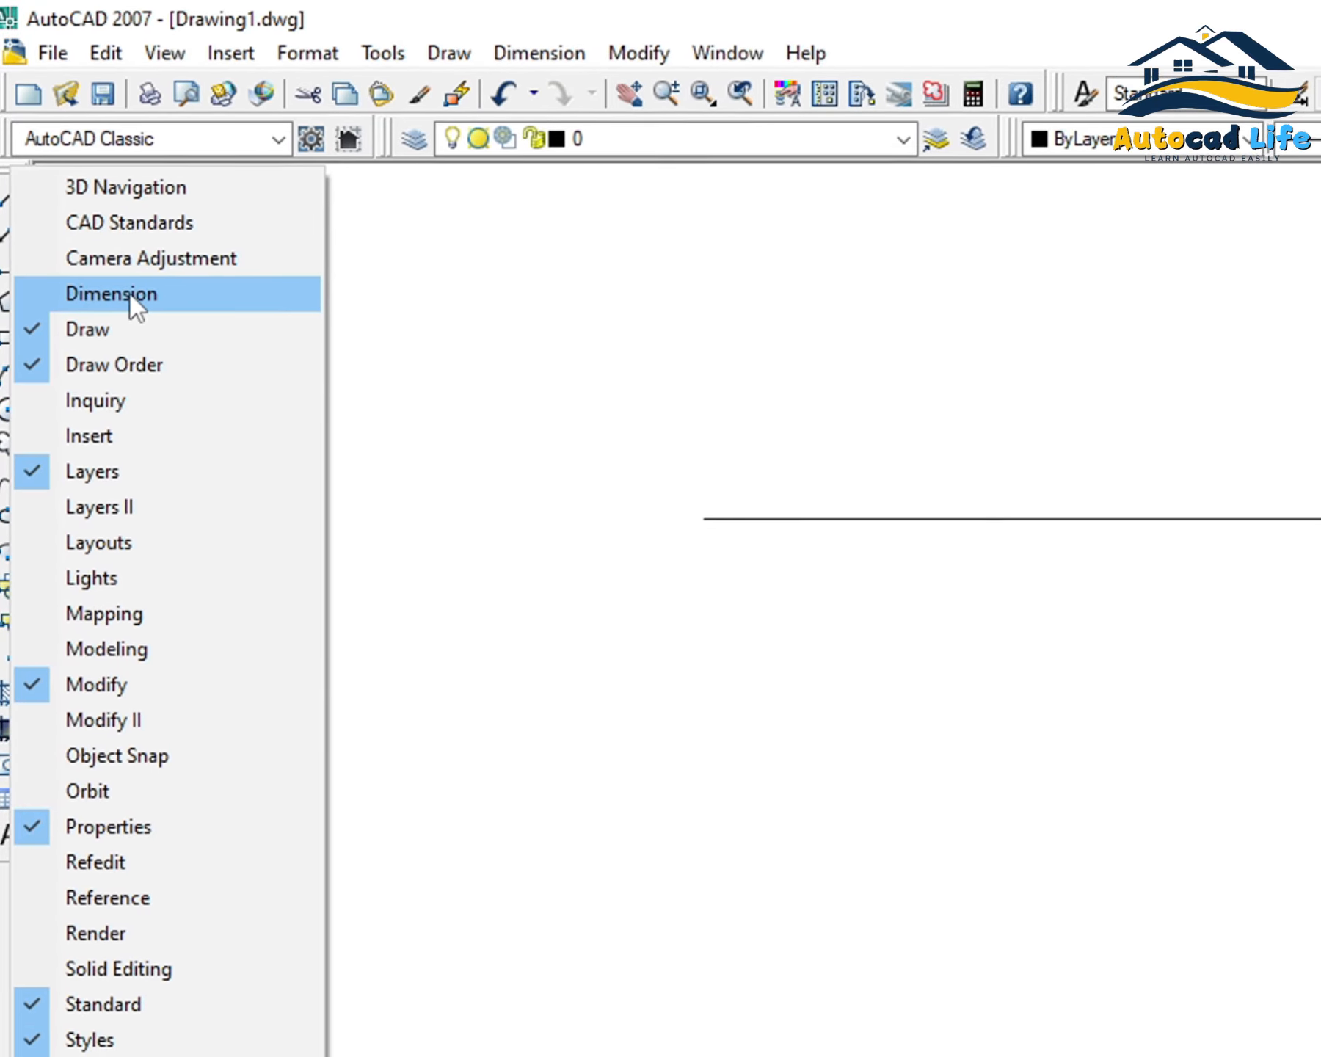
click(121, 305)
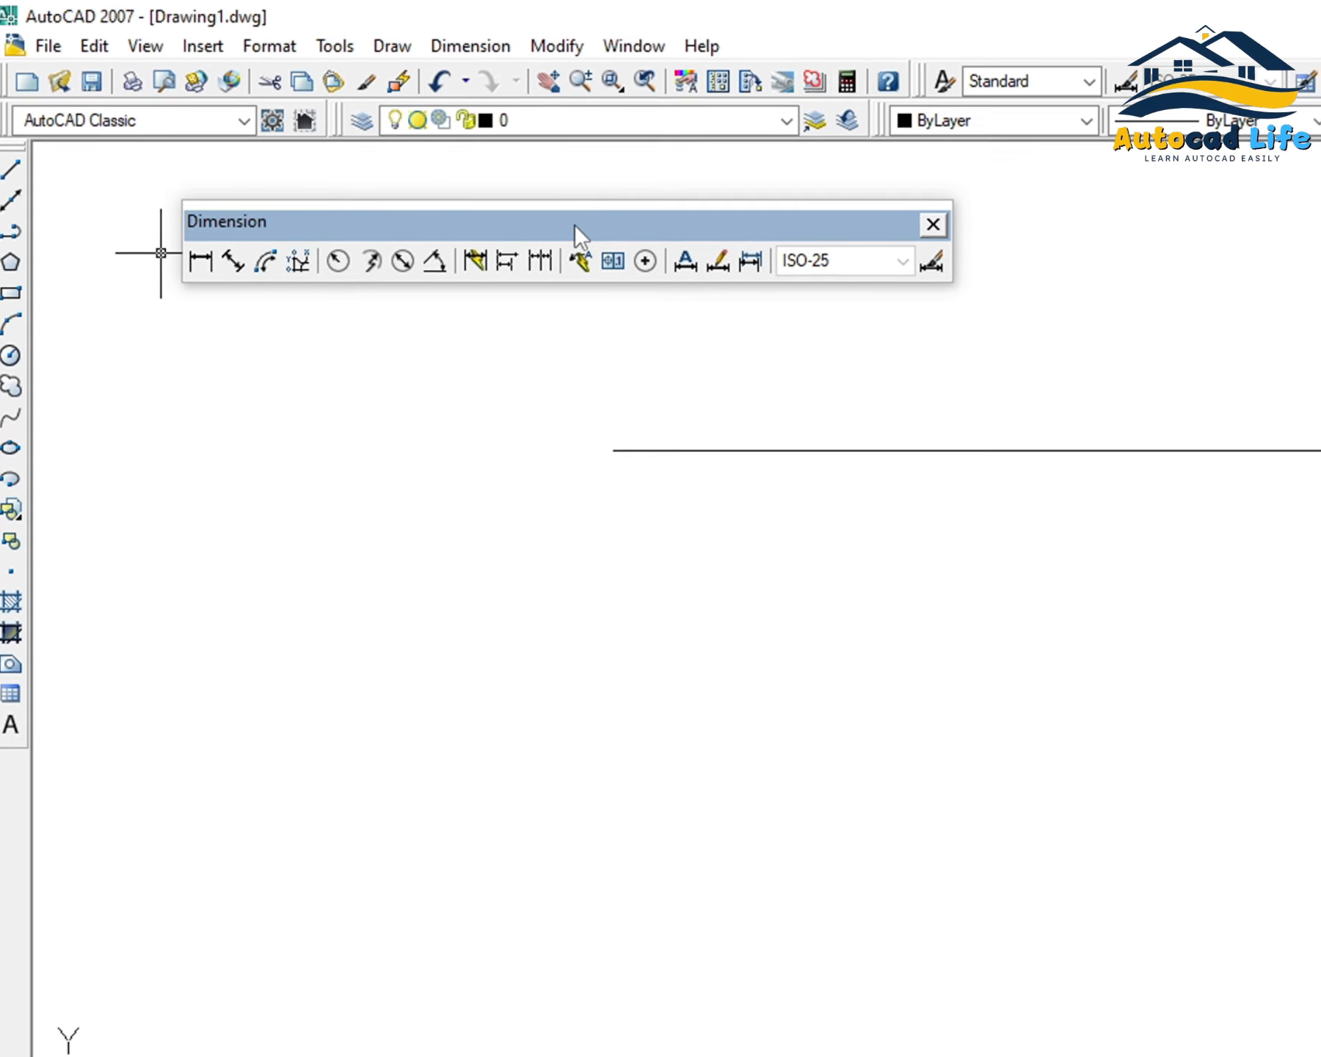
drag(512, 199, 2, 334)
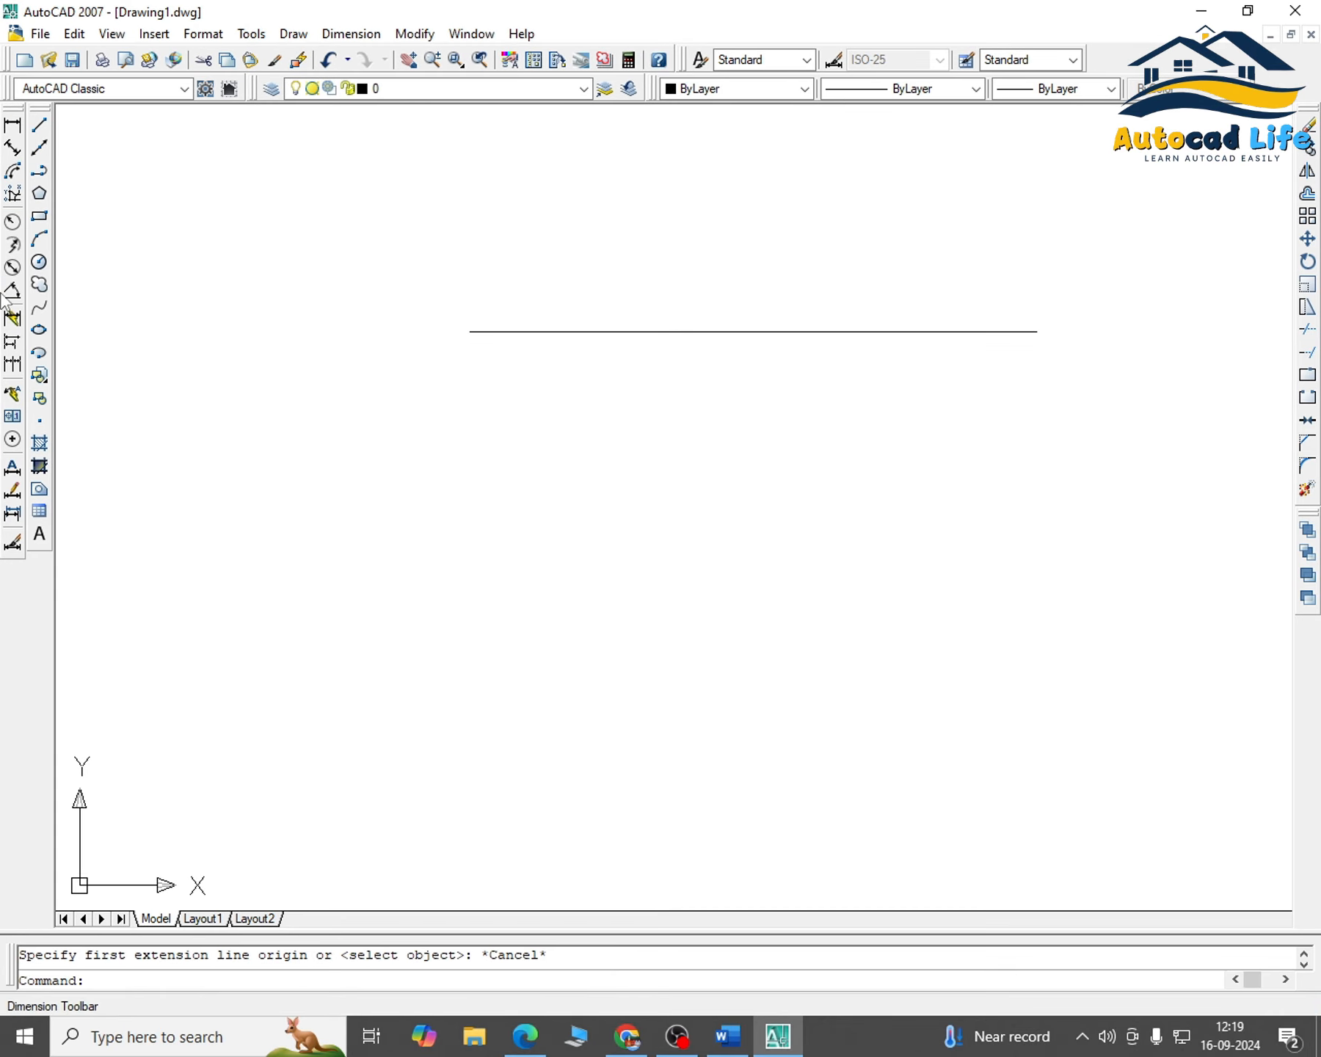
Add a linear dimension between the line's two endpoints, placed below the line
click(14, 130)
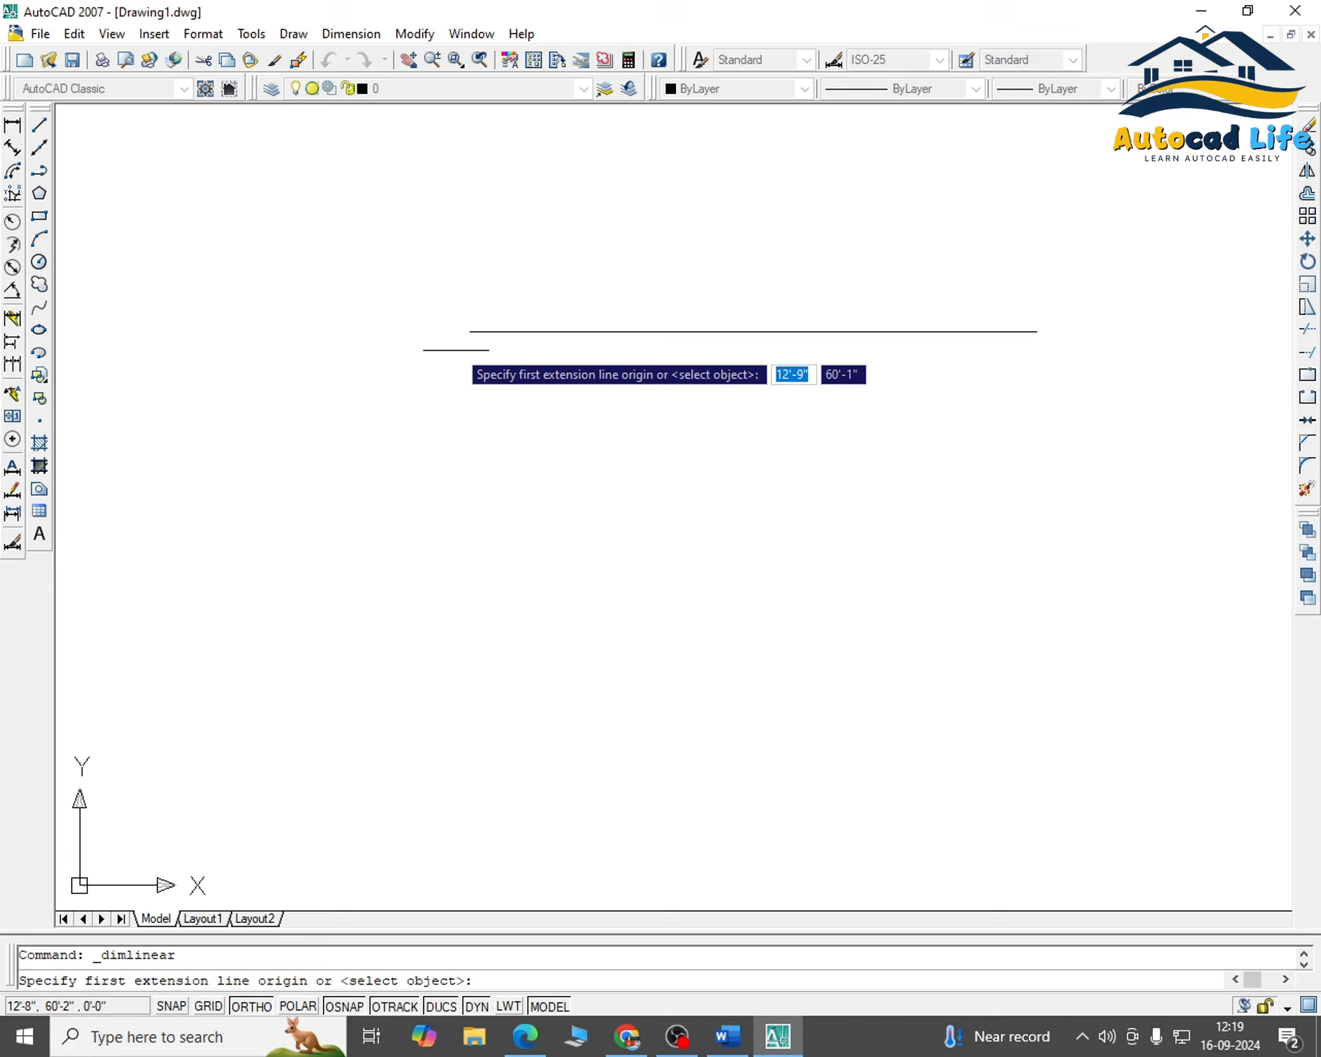
click(470, 331)
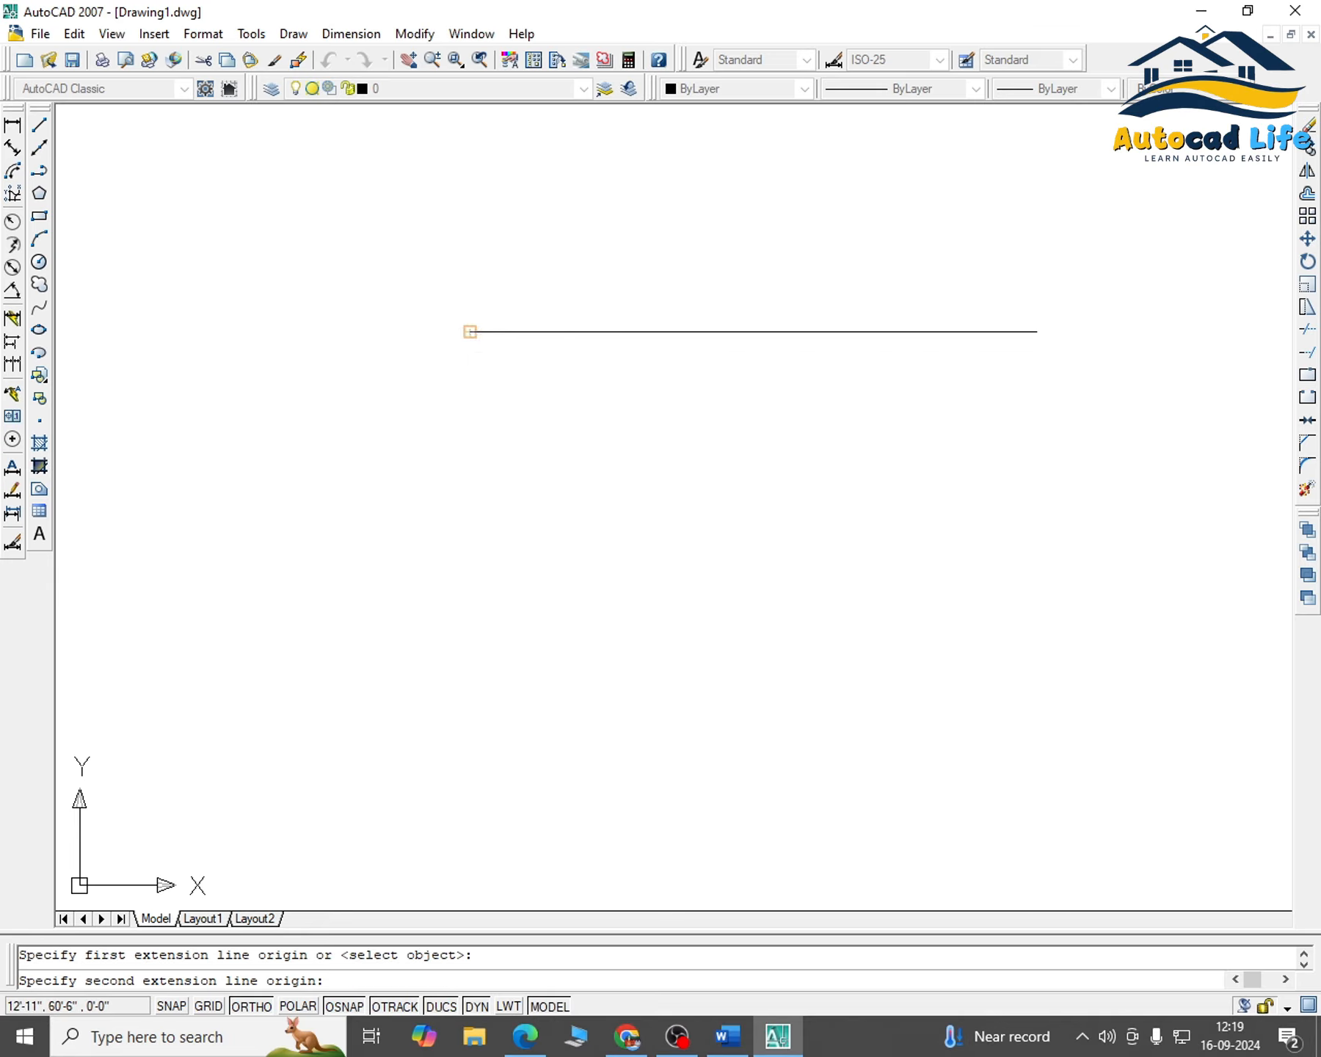
click(1036, 331)
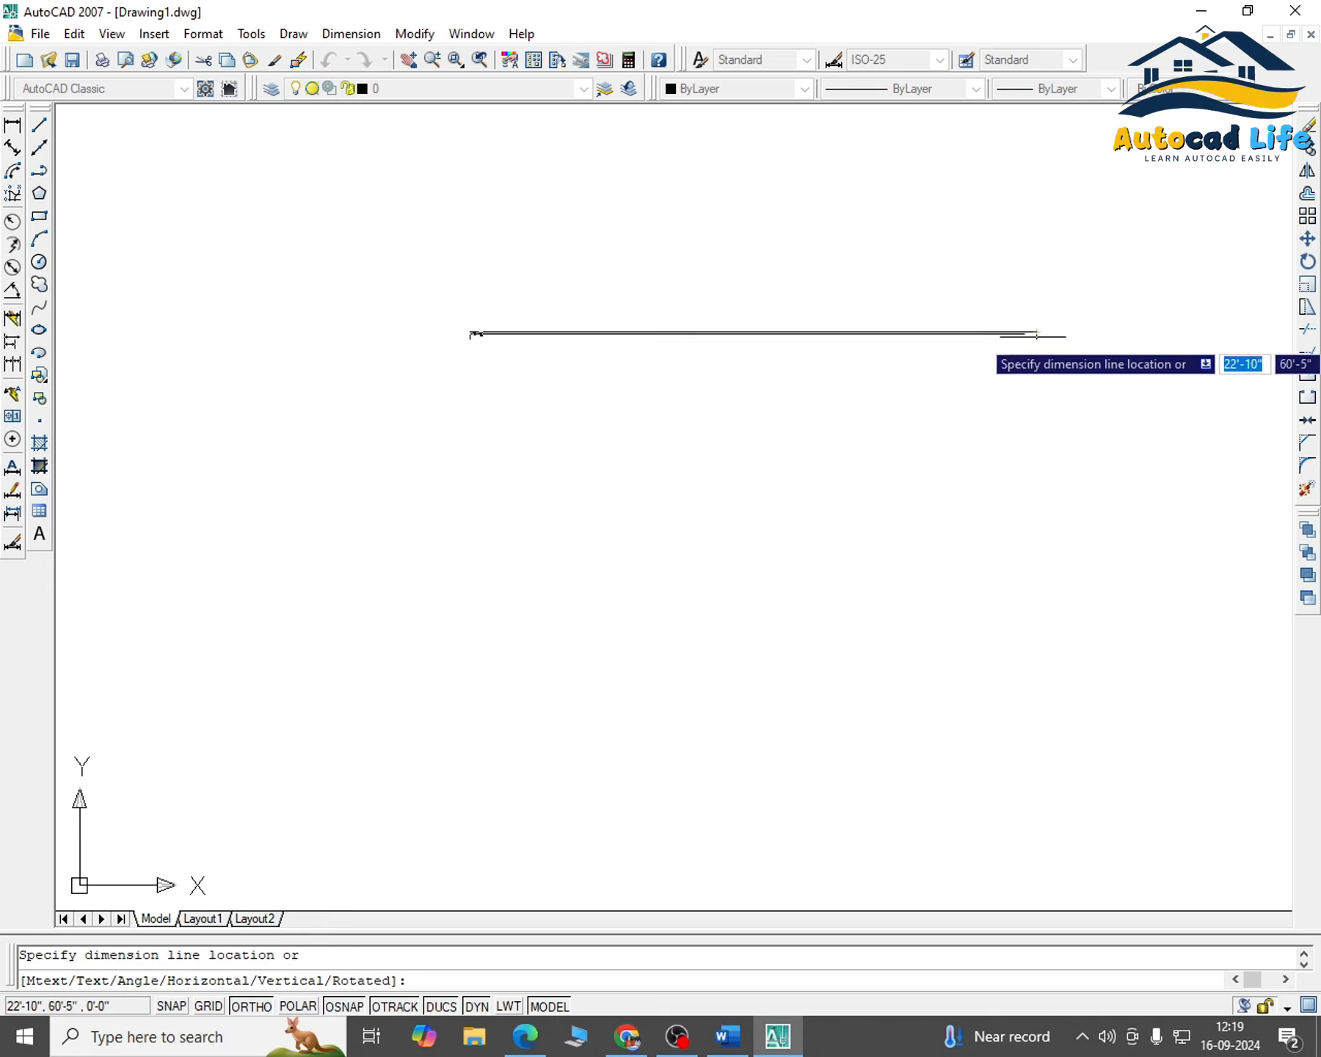
click(1020, 442)
middle_drag(1080, 478, 968, 381)
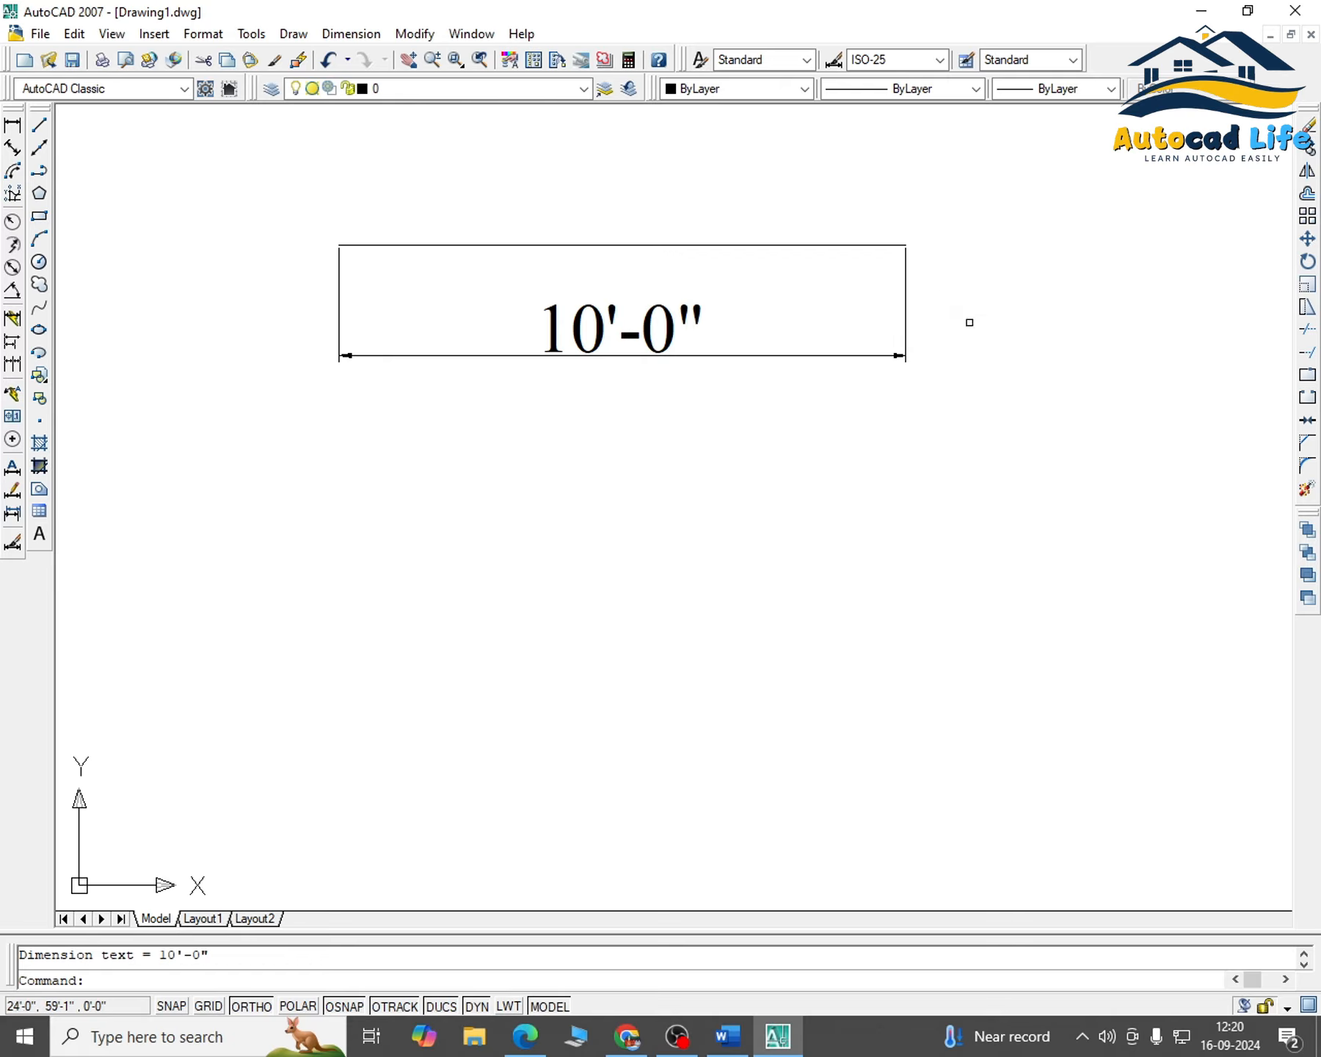
Delete the linear dimension below the horizontal line
click(990, 311)
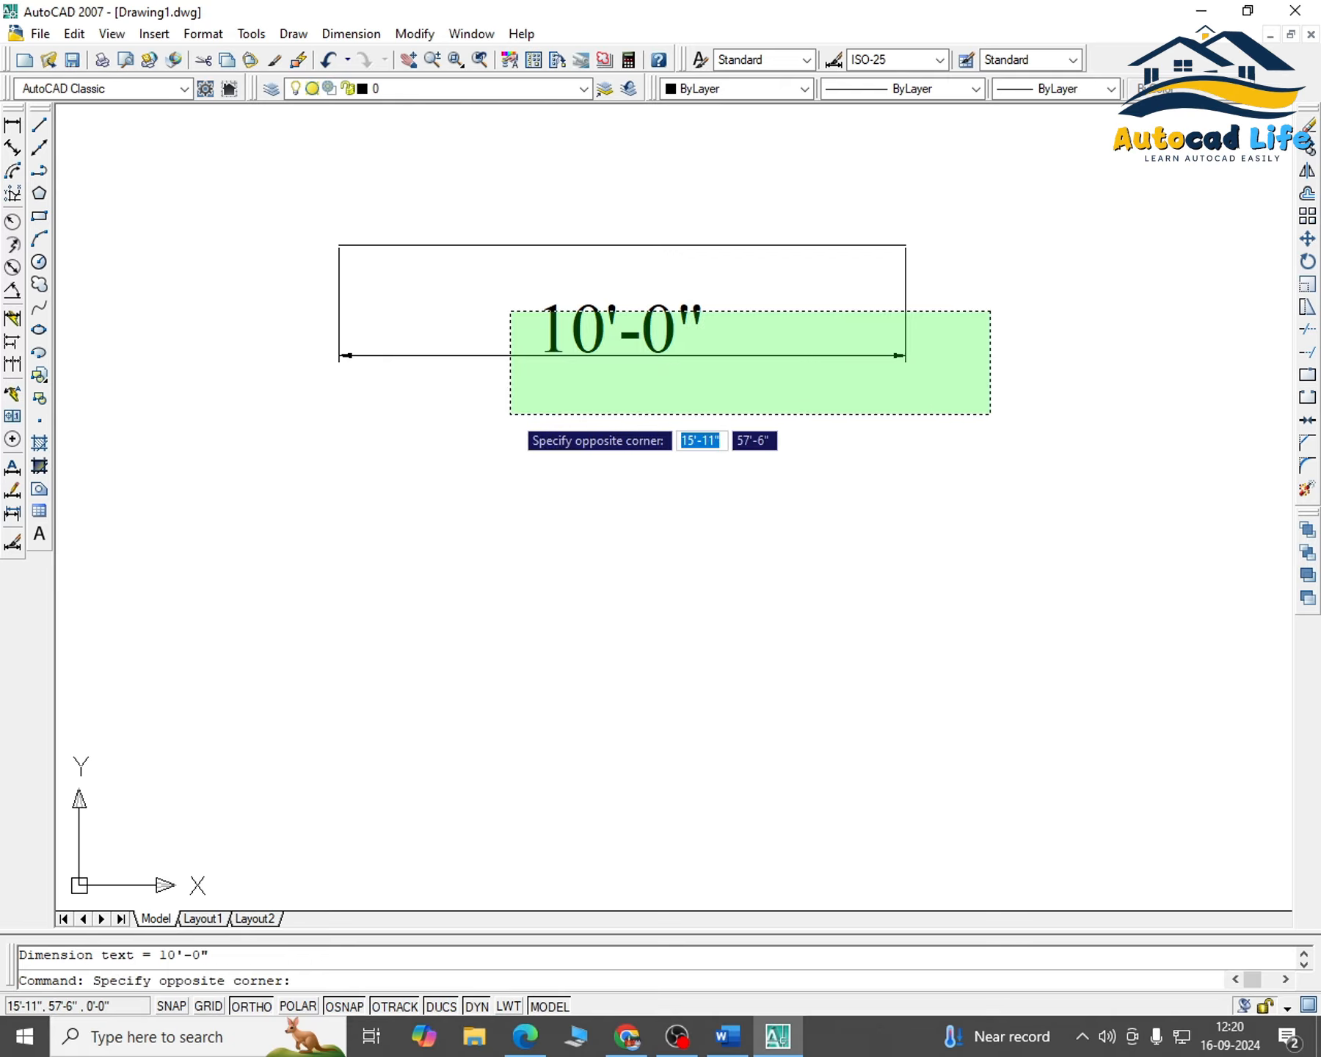
click(961, 402)
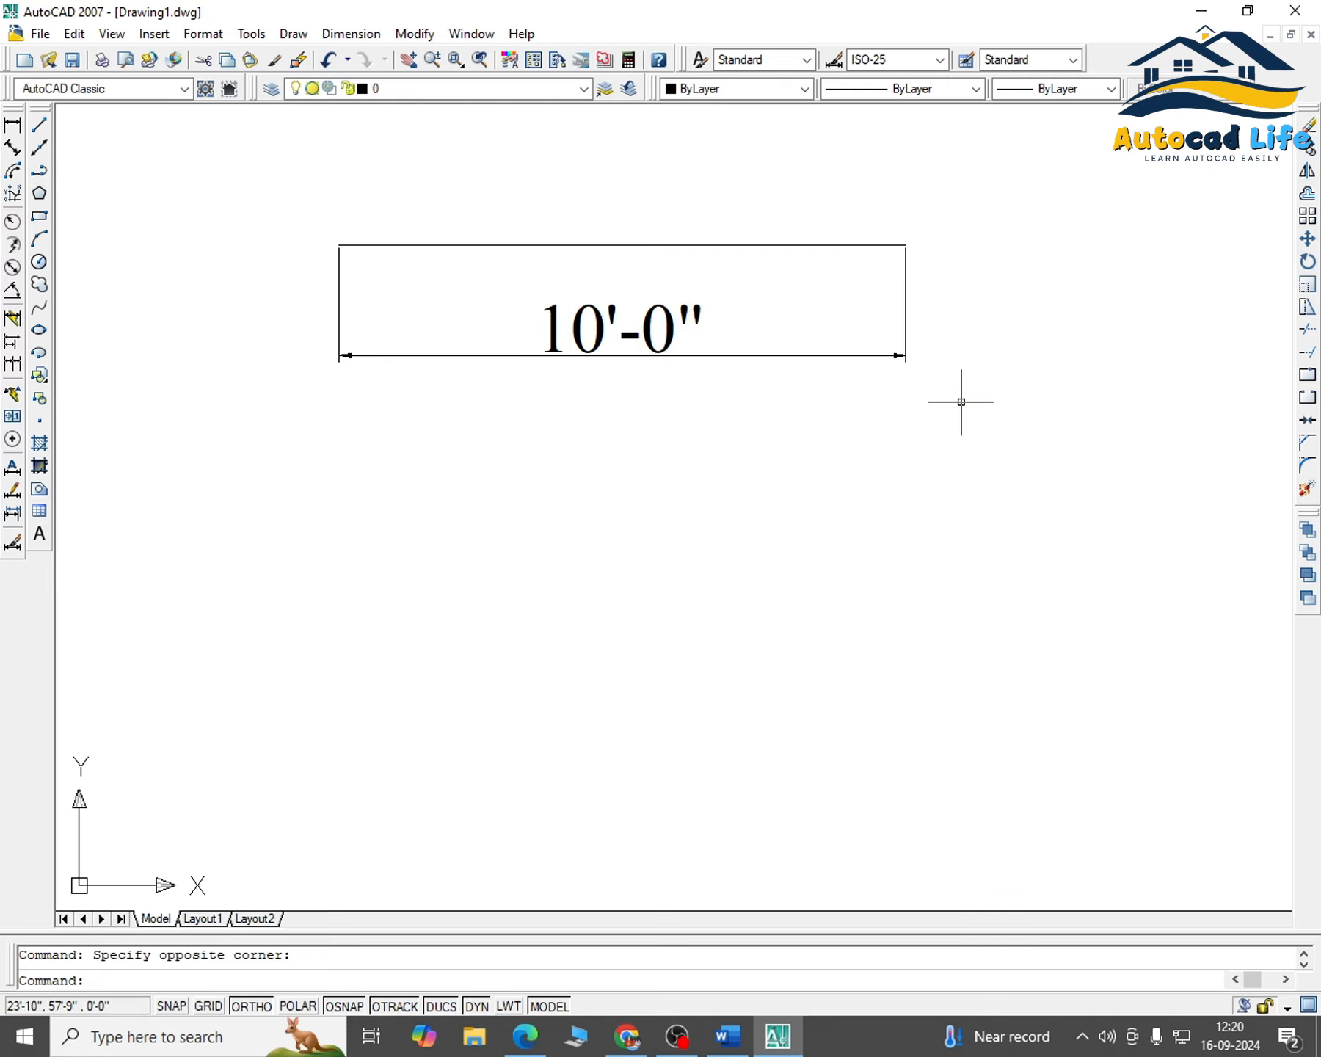
click(937, 323)
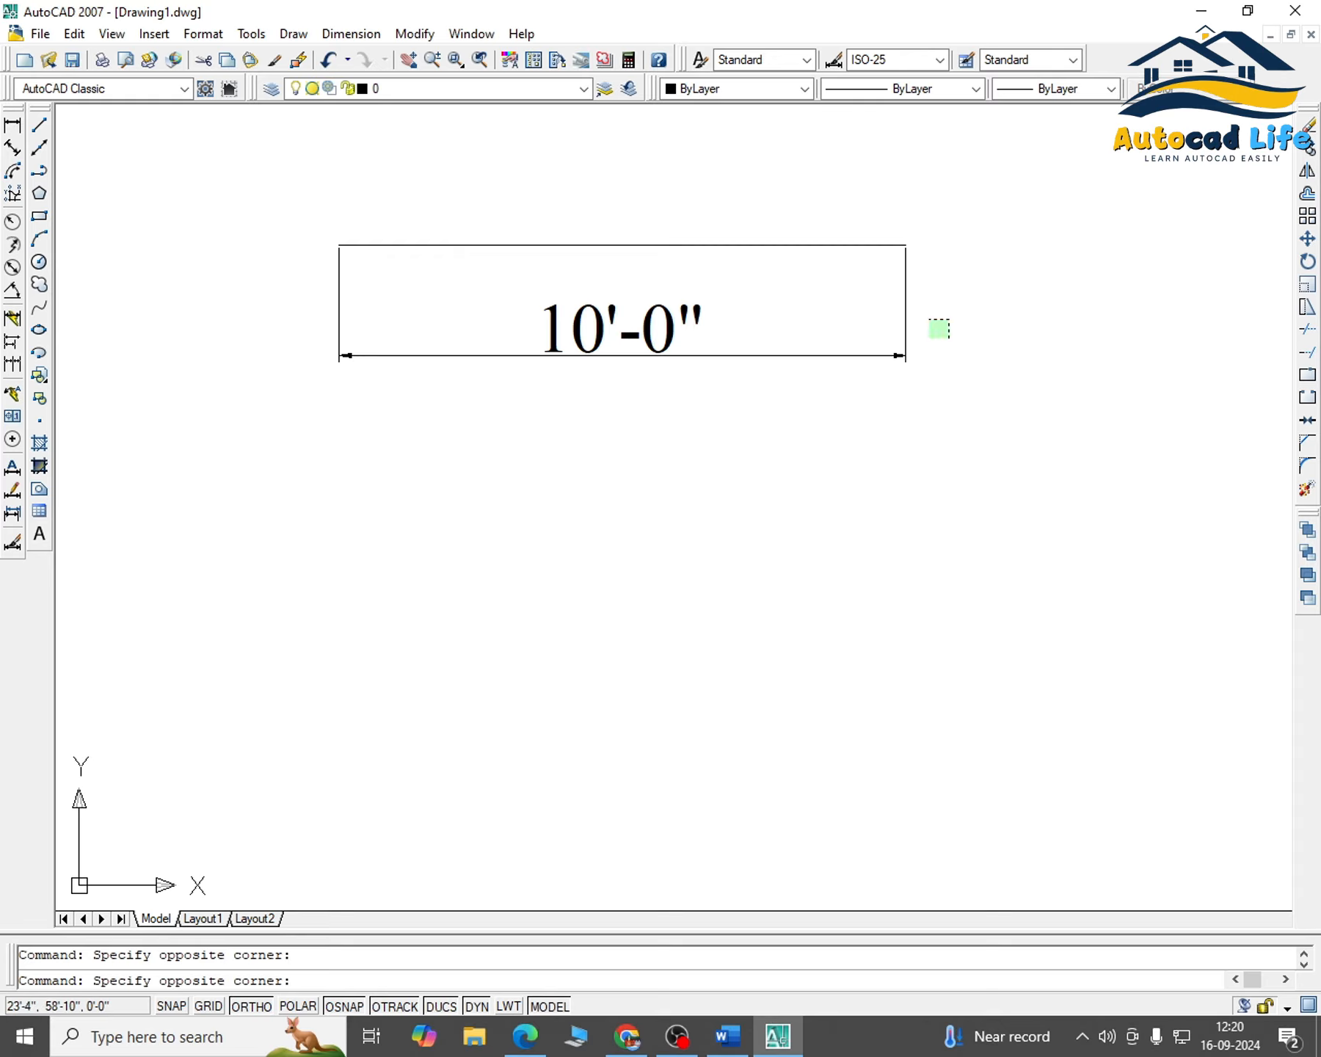
click(79, 366)
key(Delete)
Enable all object snap modes in the drafting settings
click(42, 128)
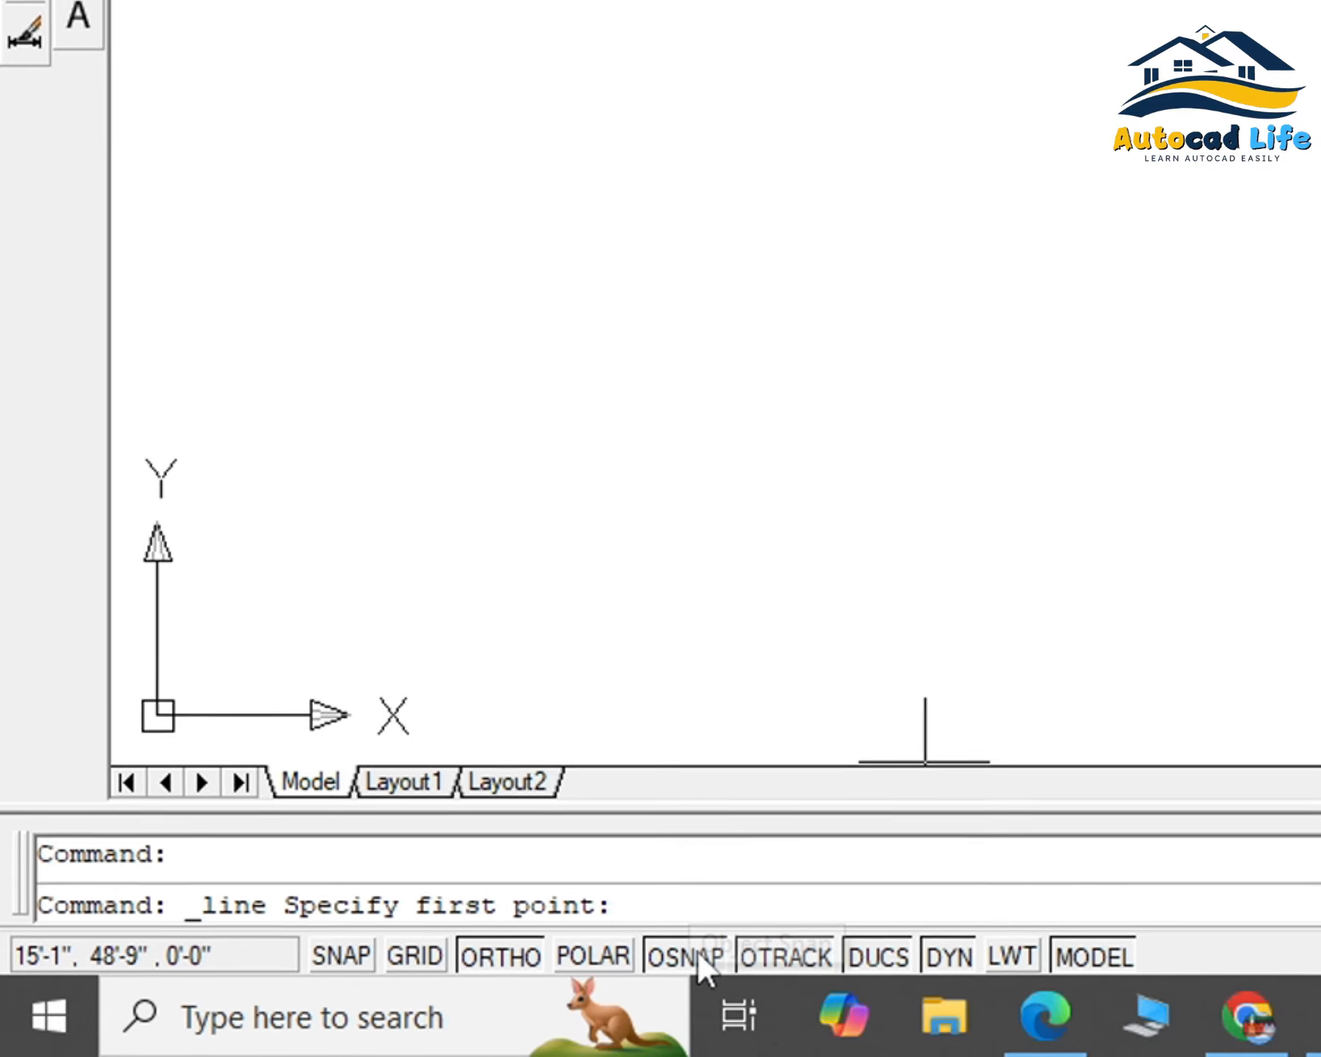
right_click(767, 939)
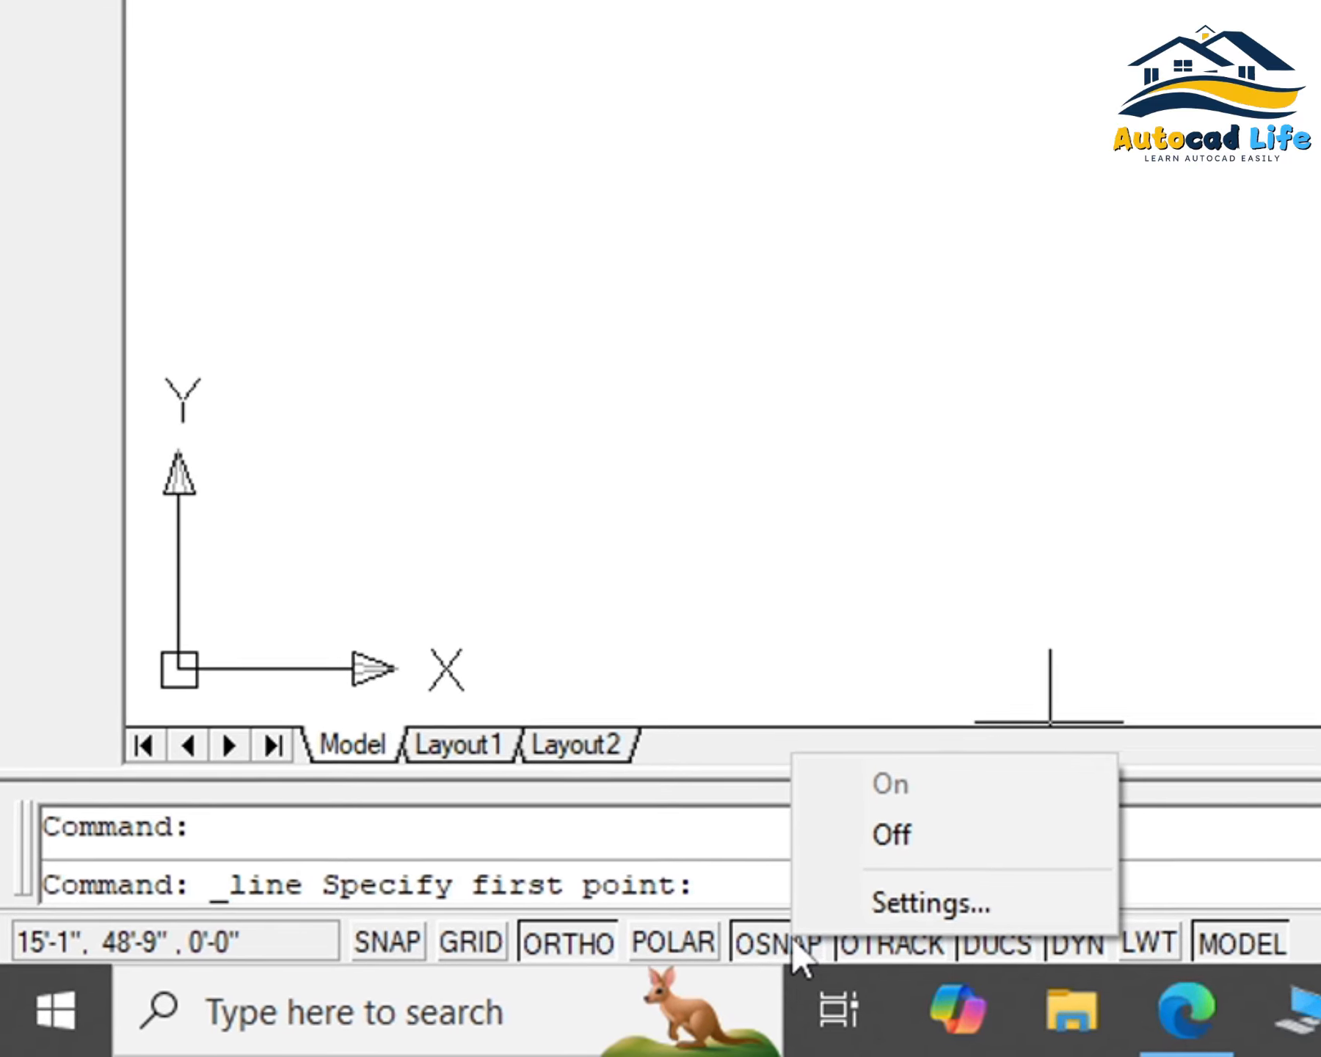
click(948, 896)
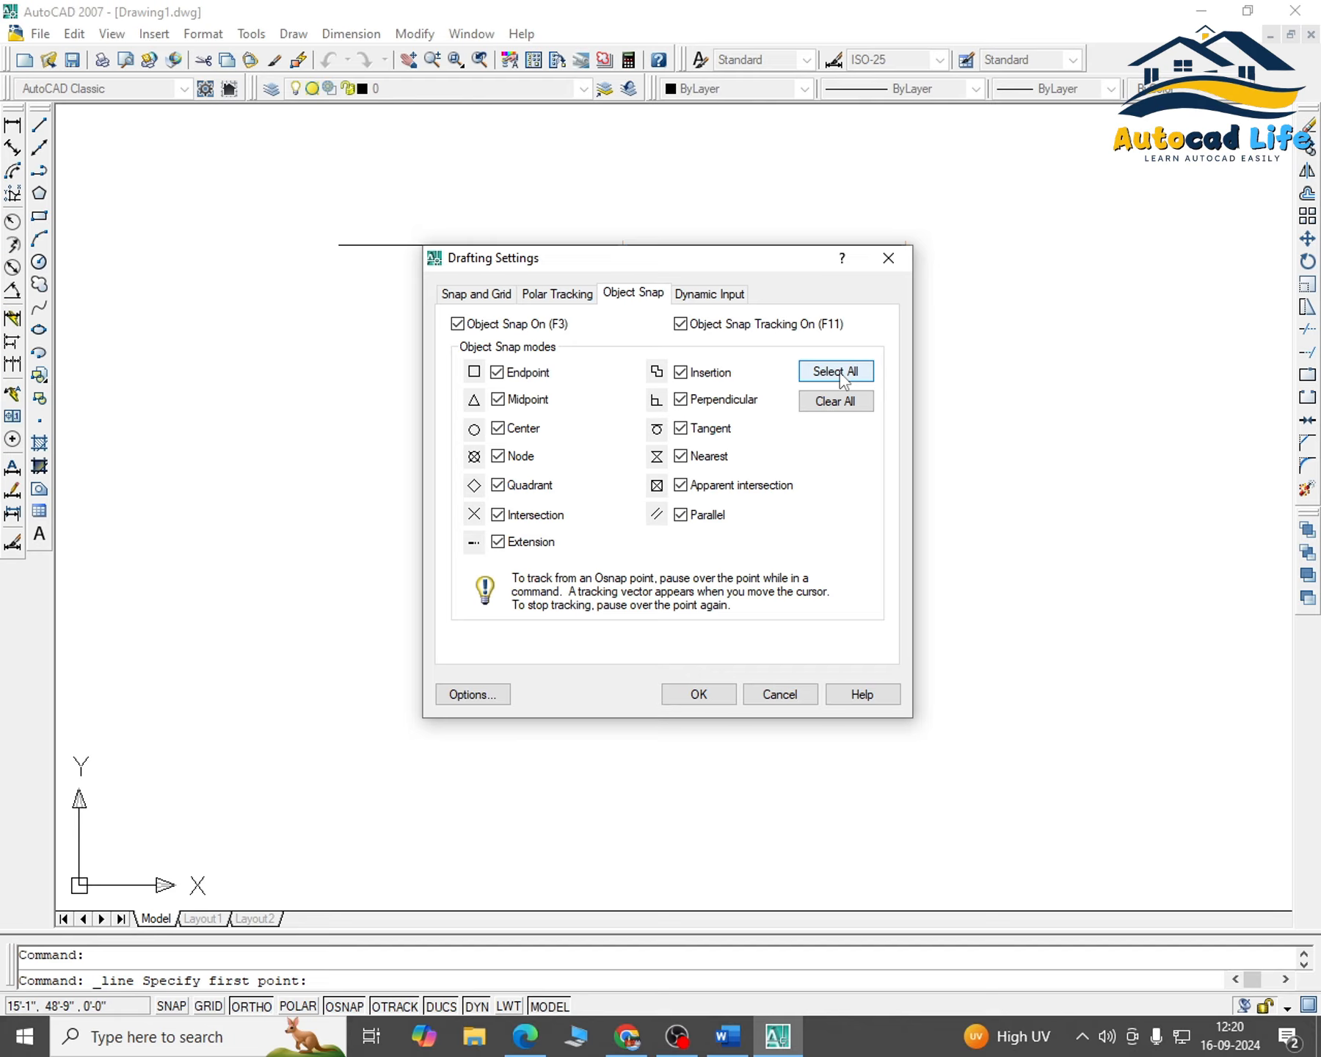
click(722, 697)
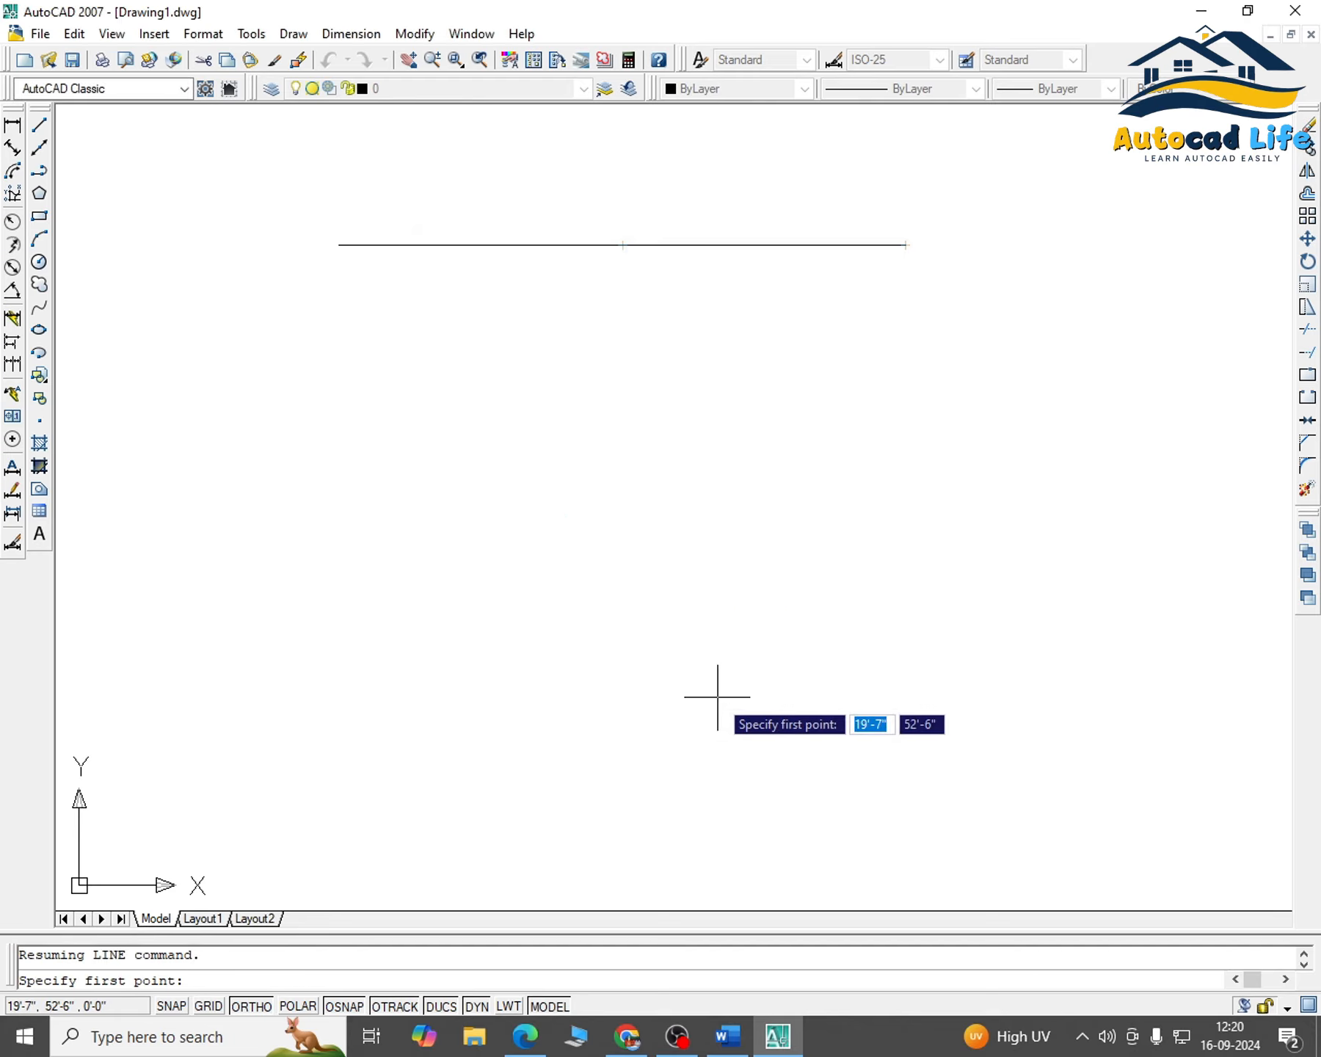
right_click(353, 1011)
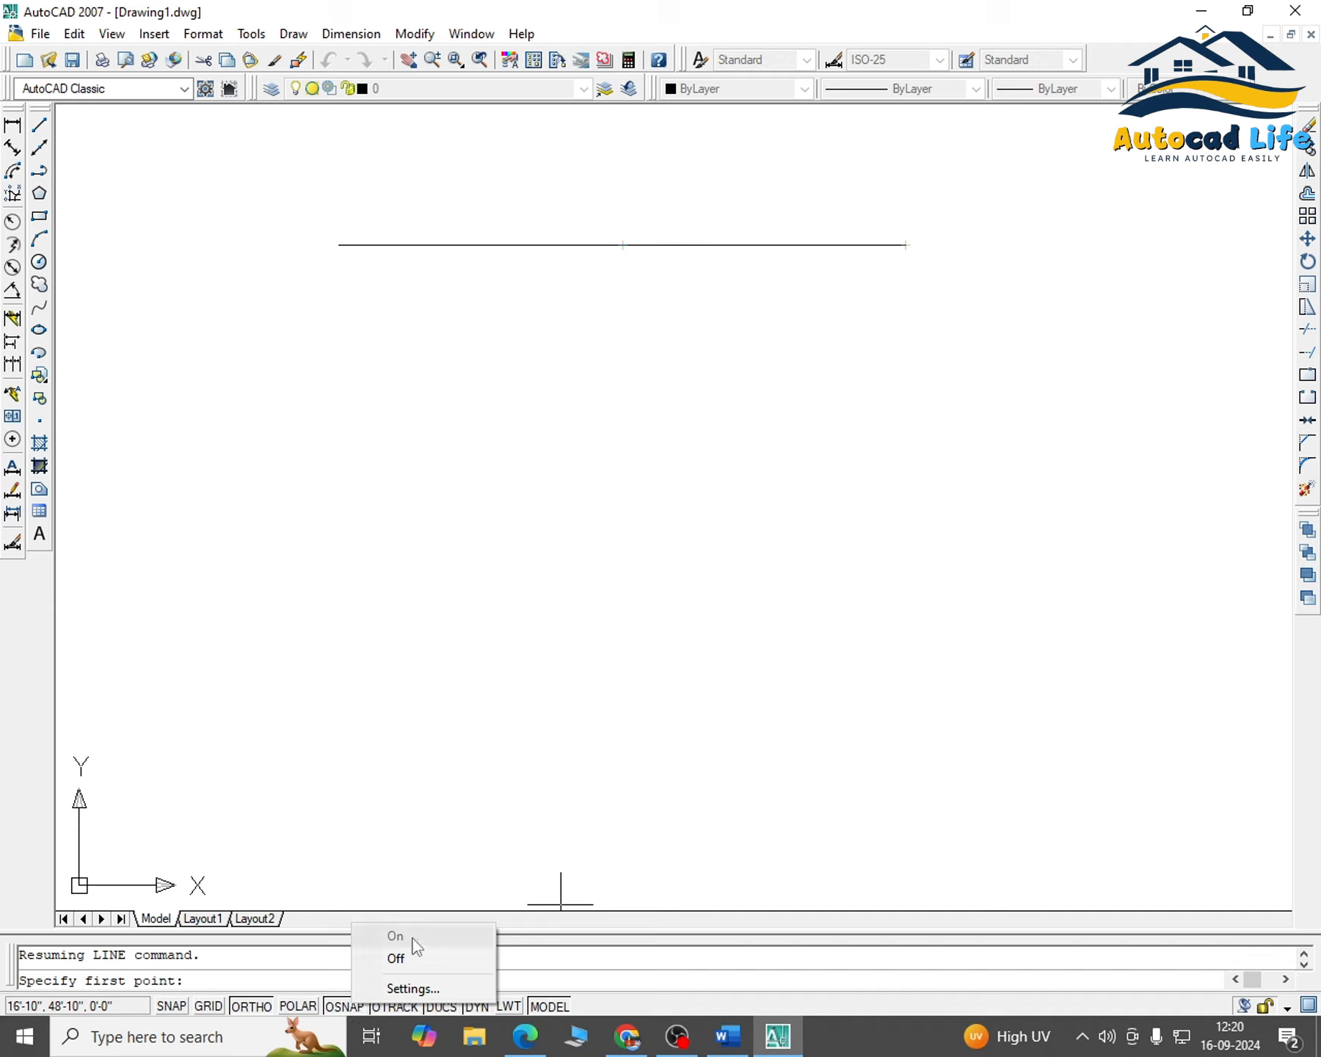
Start a new line to try the object snaps on the existing horizontal line
click(39, 124)
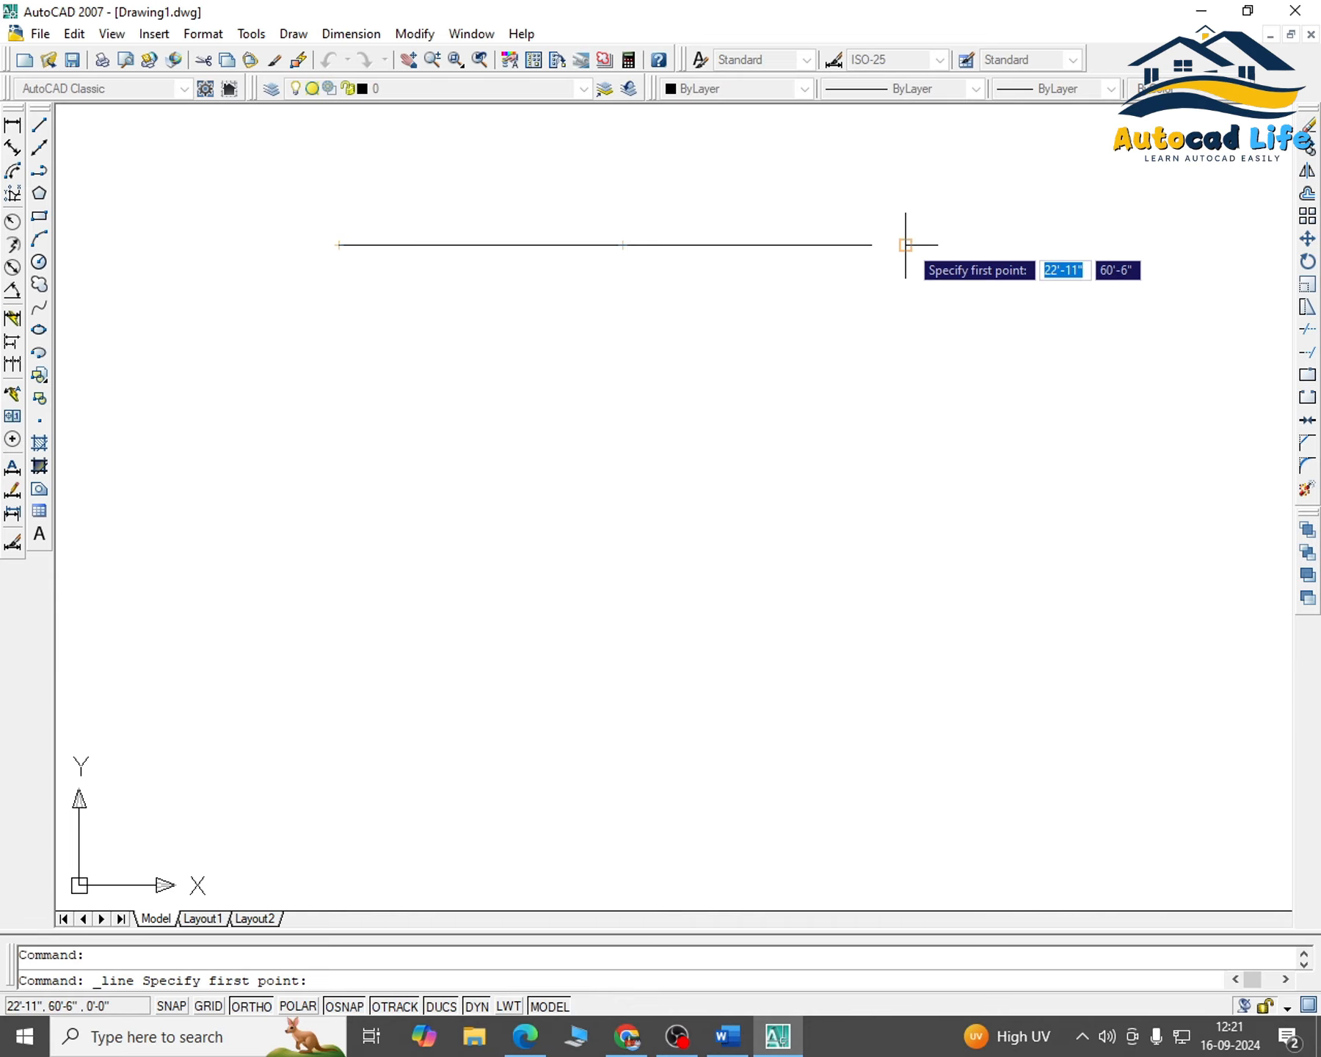